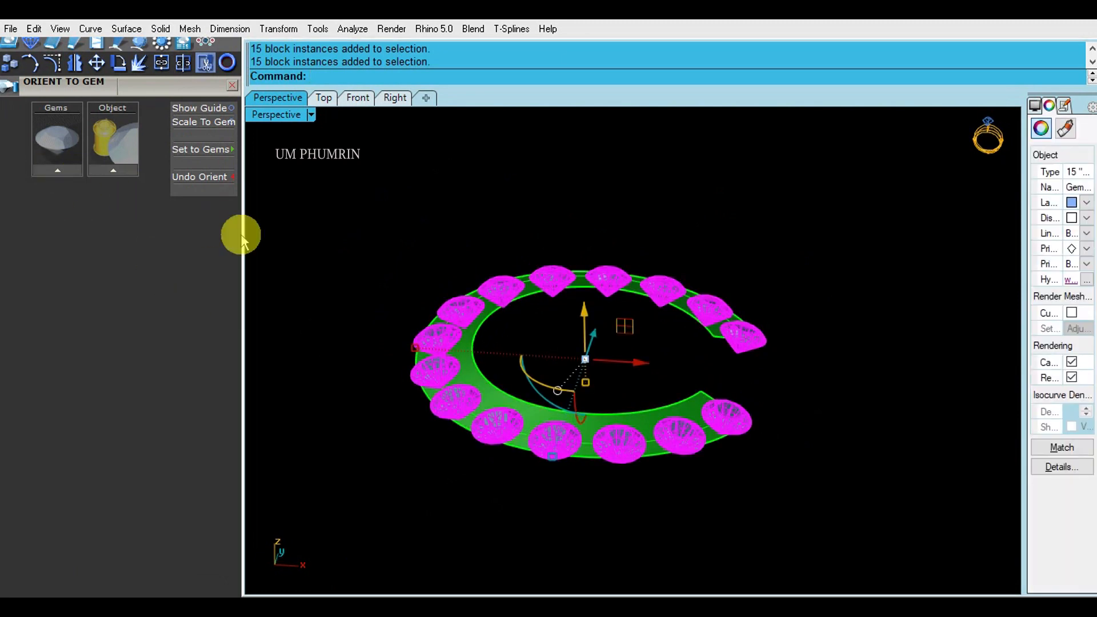
Assign the ring of gems as the Orient to Gem targets, with the guide gem shown at the origin and unlocked
click(380, 270)
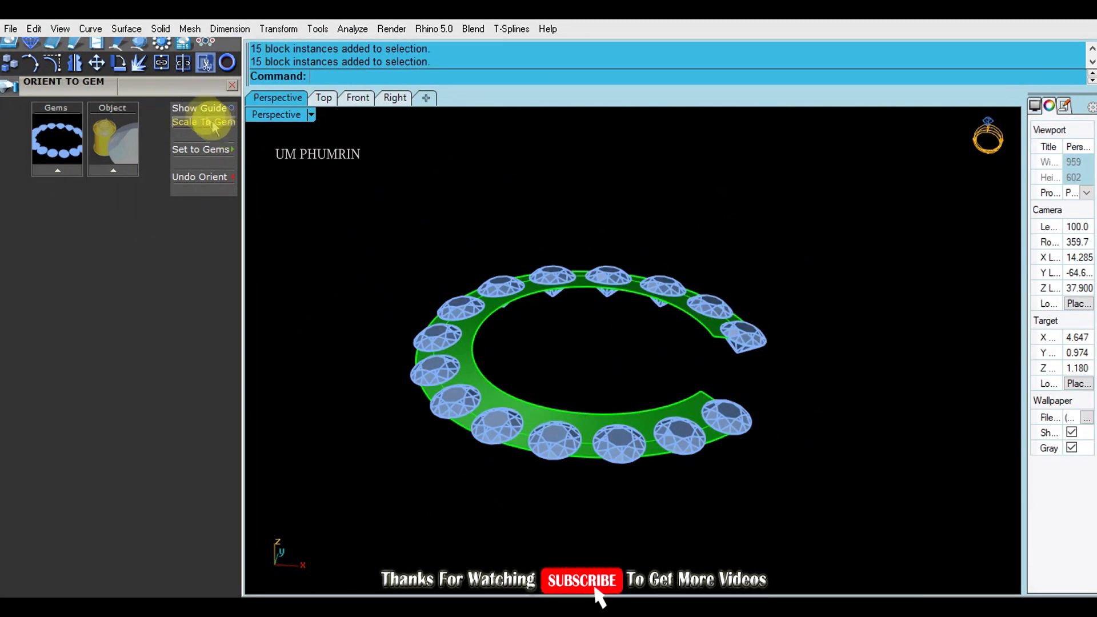
right_drag(641, 320, 598, 346)
key(ctrl+alt+l)
scroll(587, 360, up, 5)
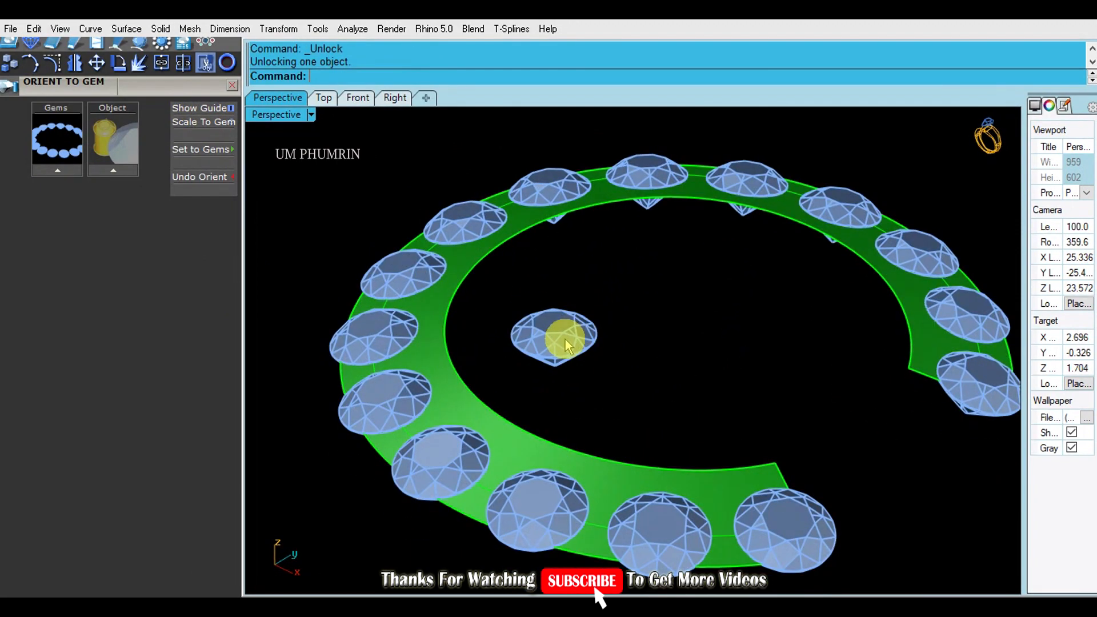
Create a bezel around the single guide gem inside the ring
click(588, 359)
scroll(599, 365, up, 2)
scroll(598, 343, down, 3)
middle_click(595, 325)
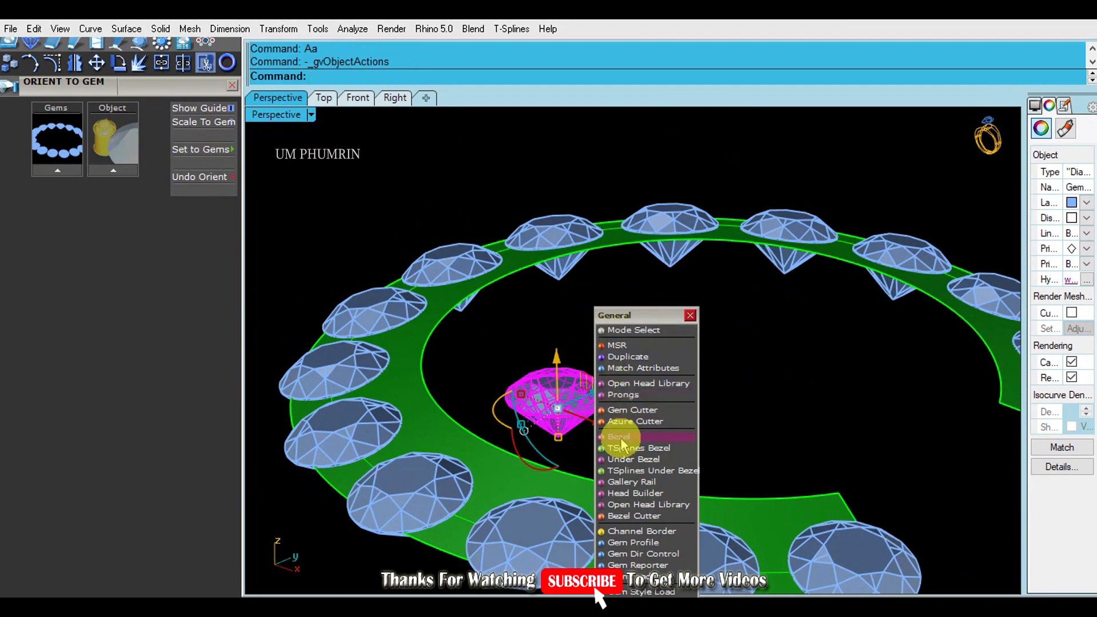
click(619, 436)
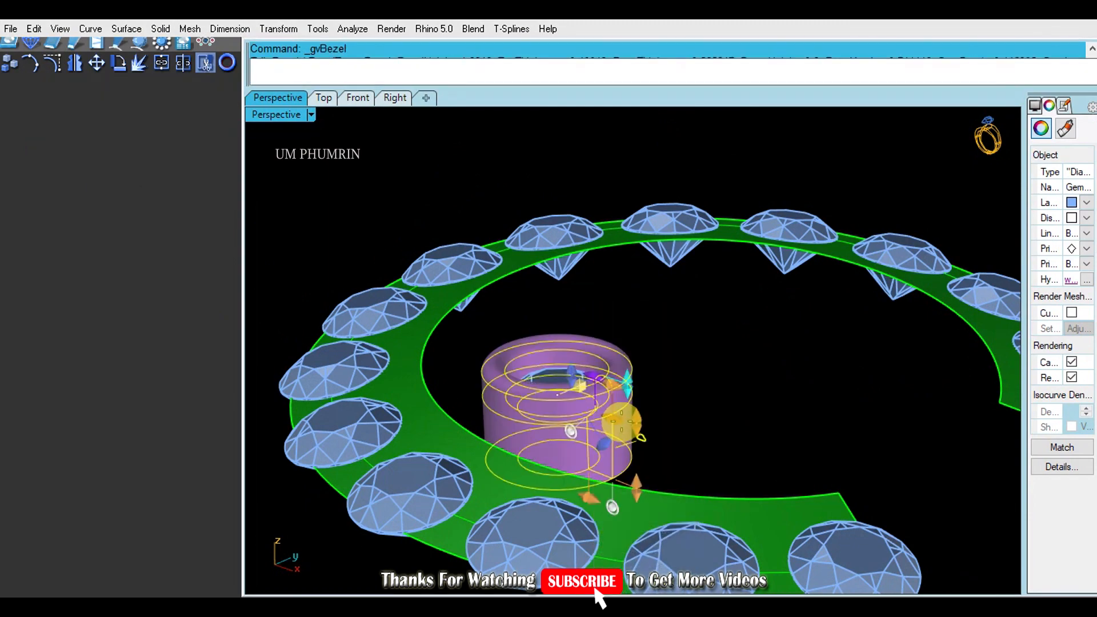
Set the bezel height to about 1.26 mm
right_drag(724, 399, 718, 377)
scroll(623, 367, up, 8)
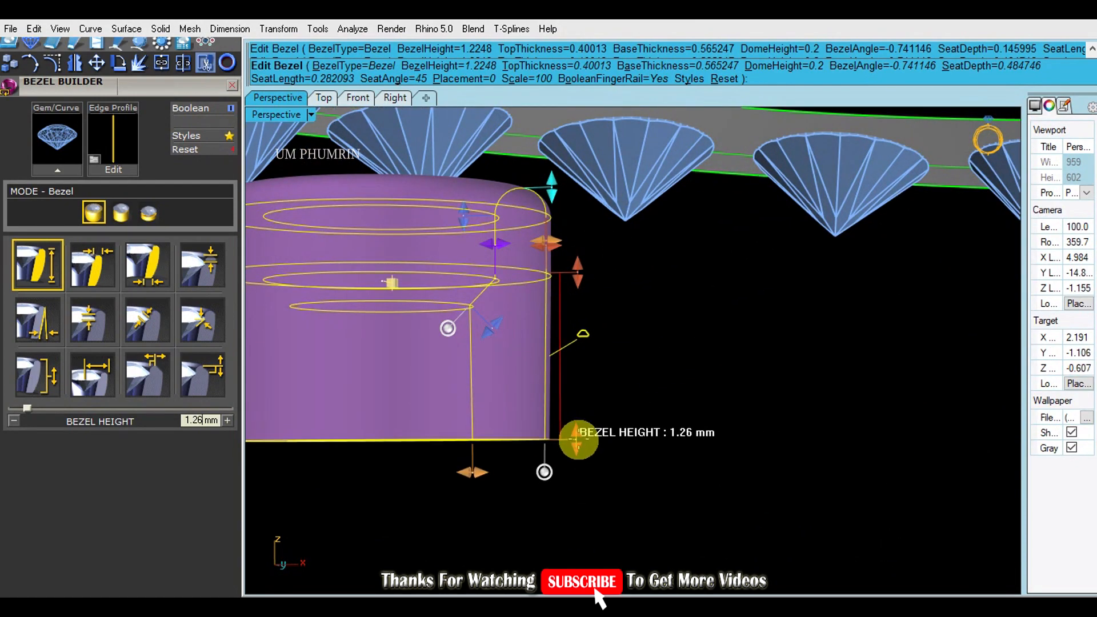
drag(578, 440, 580, 436)
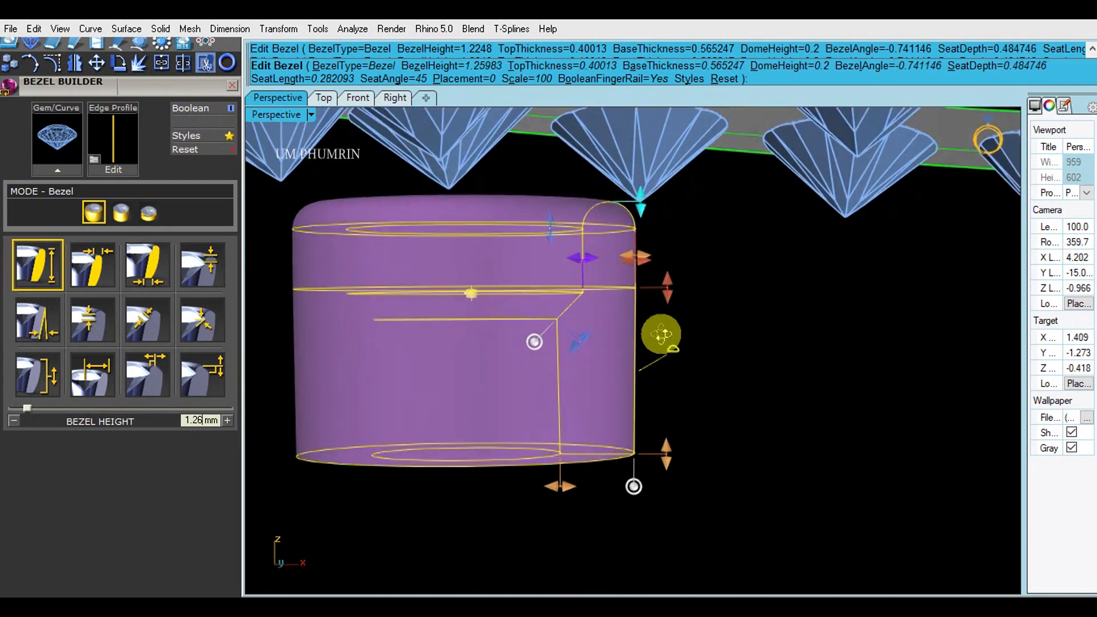
right_drag(661, 334, 592, 249)
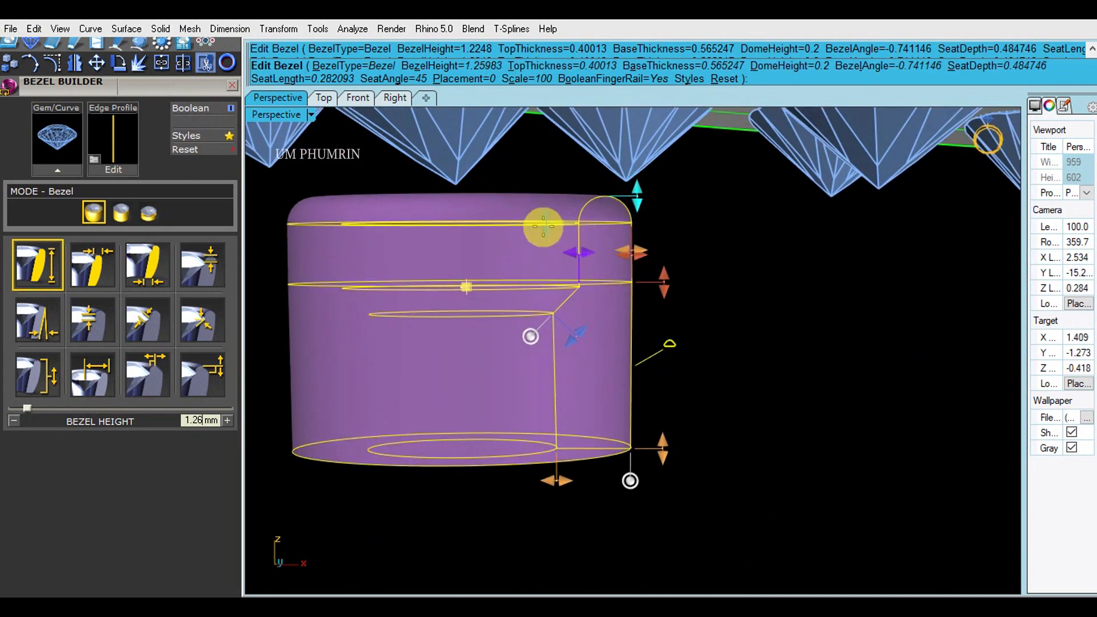
Set the bezel's seat depth to about 0.13 mm and its base thickness to 0.48 mm, and finish the bezel
drag(549, 225, 564, 273)
right_drag(595, 275, 589, 392)
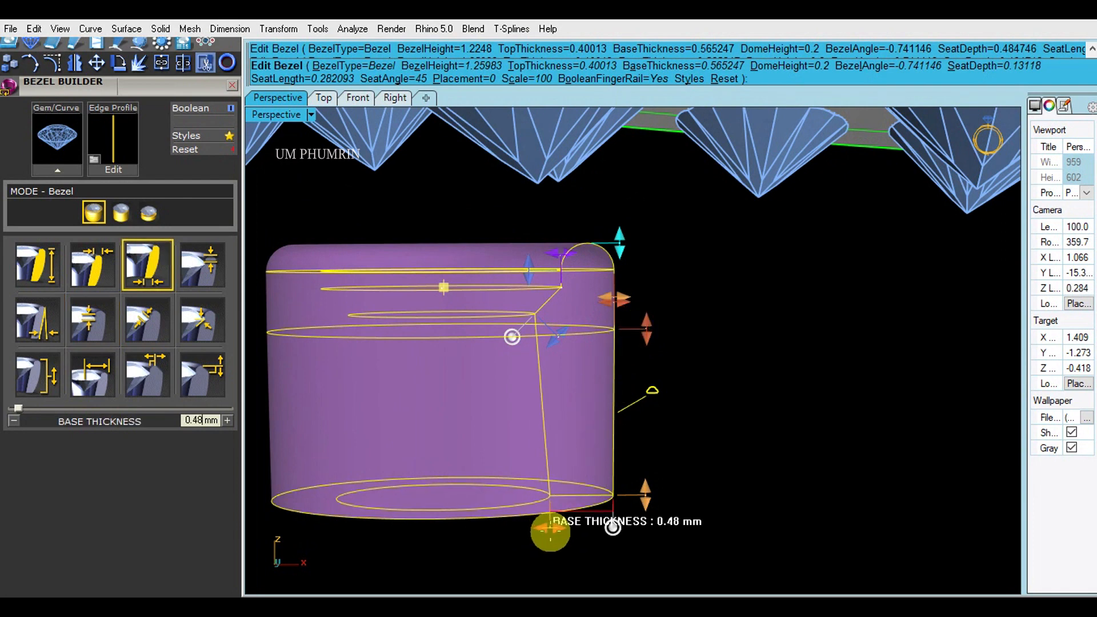
drag(551, 531, 551, 527)
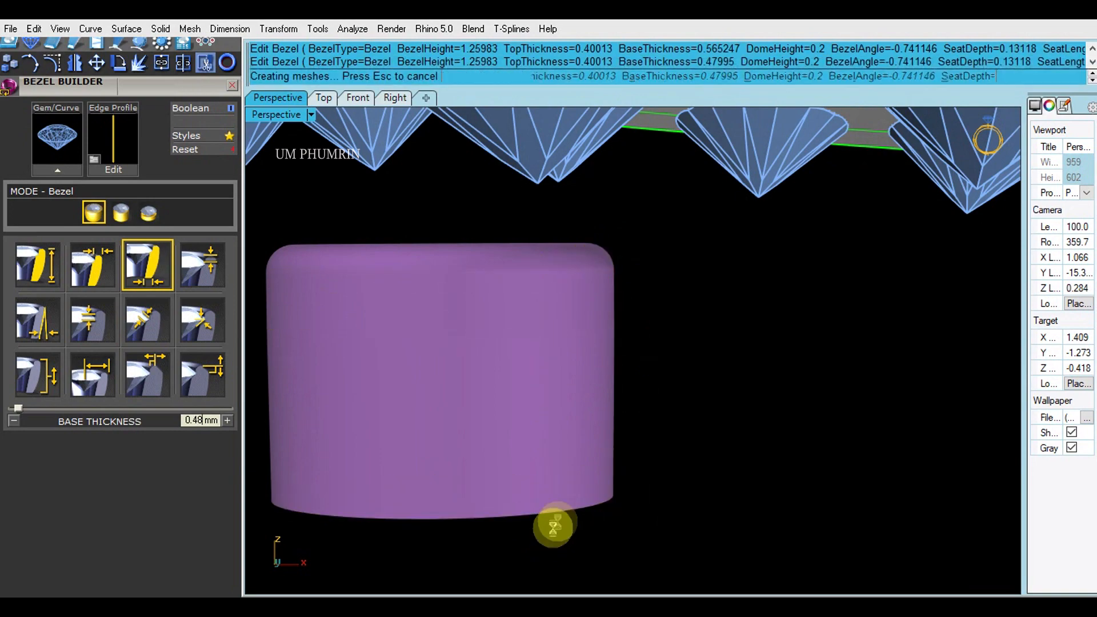
scroll(602, 438, down, 6)
Try orienting copies of the finished bezel onto all the gems along the ring
right_drag(693, 318, 640, 296)
click(616, 406)
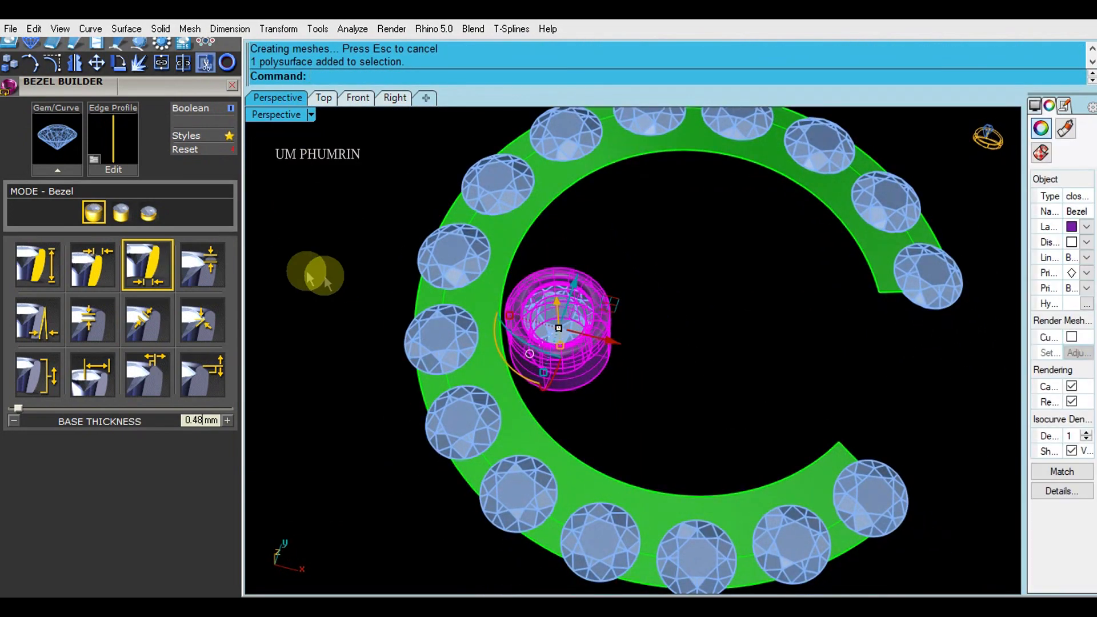
click(232, 86)
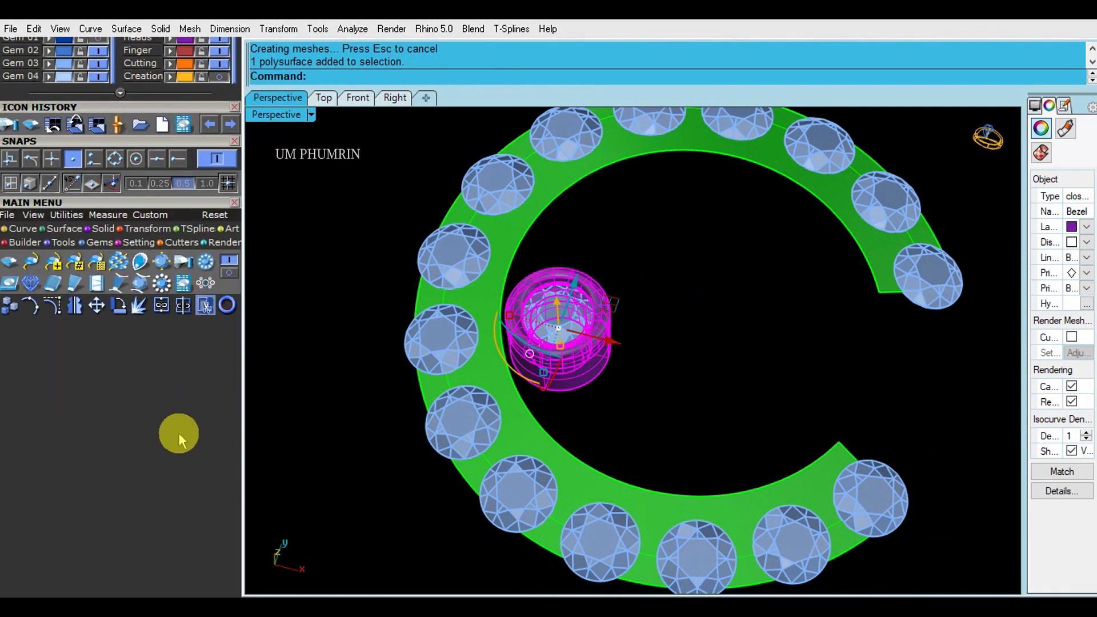
click(183, 264)
click(116, 412)
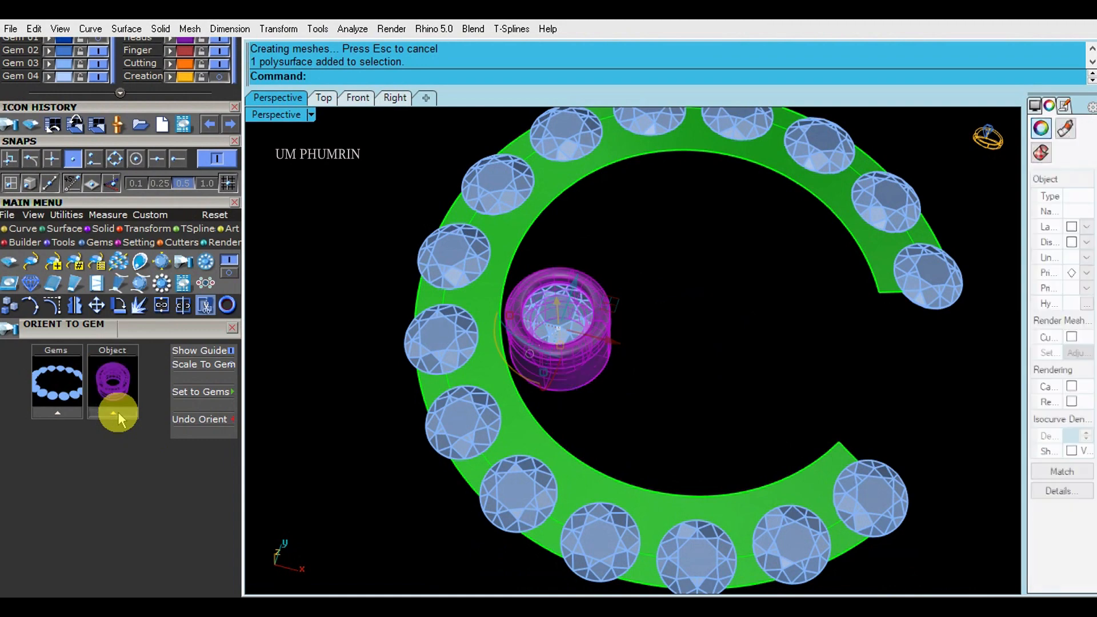
click(201, 392)
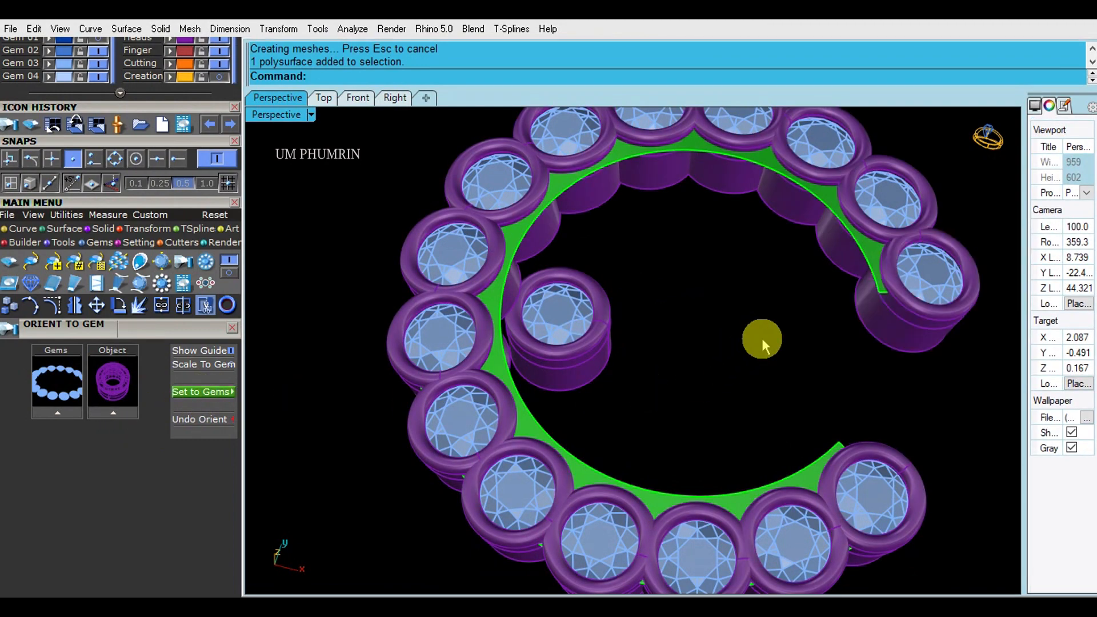
Examine how the bezels fit together around the ring and at its two open ends
scroll(761, 343, down, 4)
right_drag(703, 345, 690, 392)
scroll(698, 317, up, 2)
shift+right_drag(698, 317, 658, 346)
right_drag(658, 345, 640, 389)
shift+right_drag(640, 388, 628, 351)
right_drag(678, 398, 664, 356)
scroll(705, 426, down, 4)
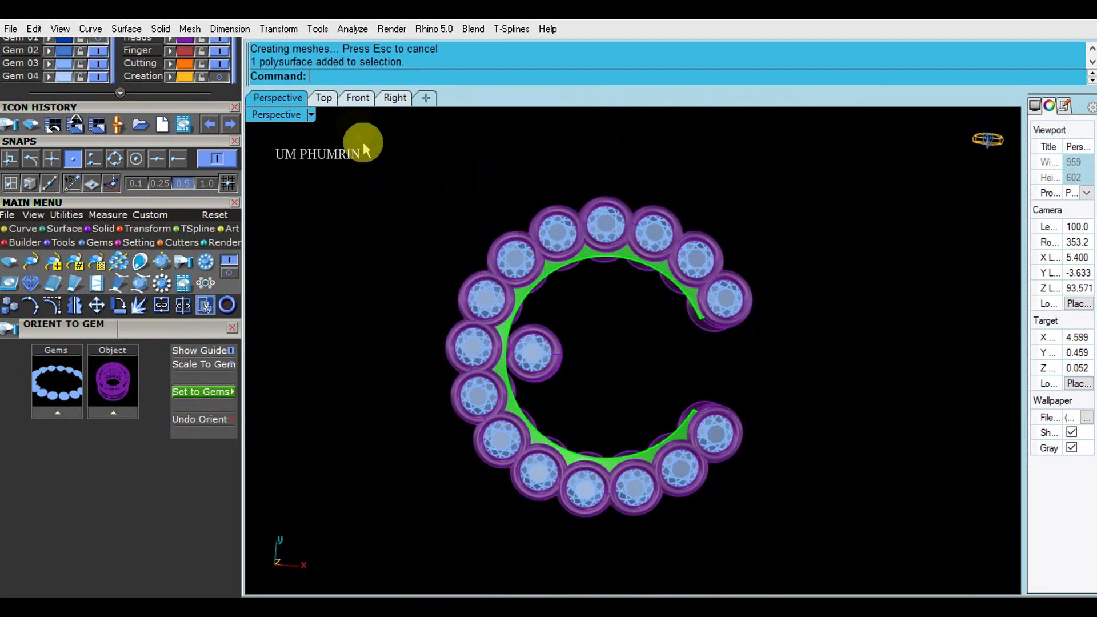
Undo the orientation of the bezels onto the ring gems, working in the Top view
click(324, 98)
scroll(554, 243, down, 2)
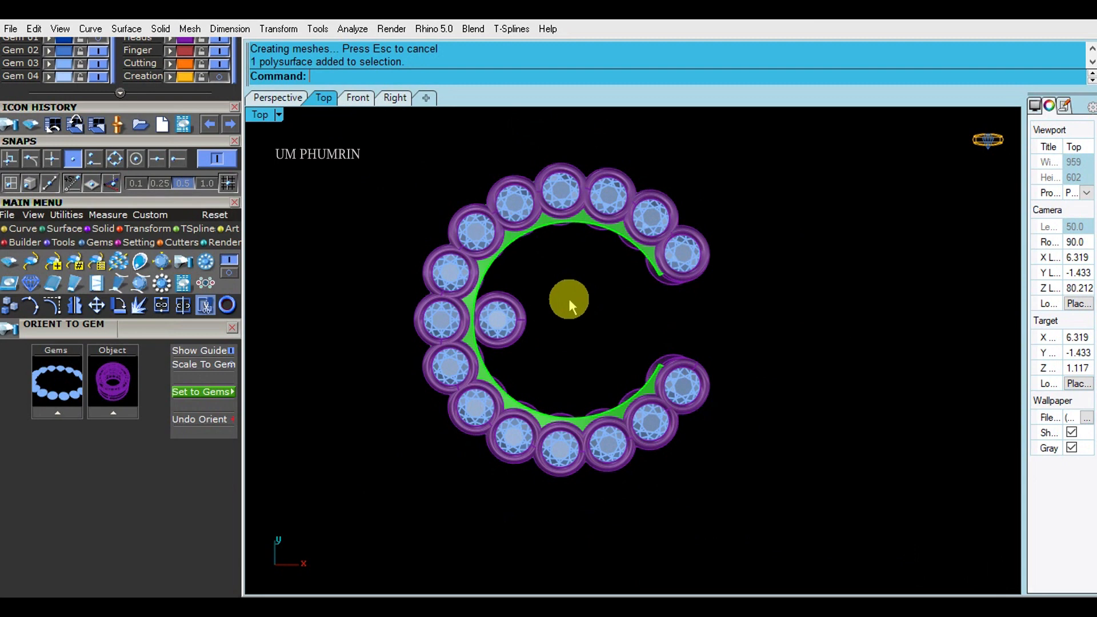
click(201, 422)
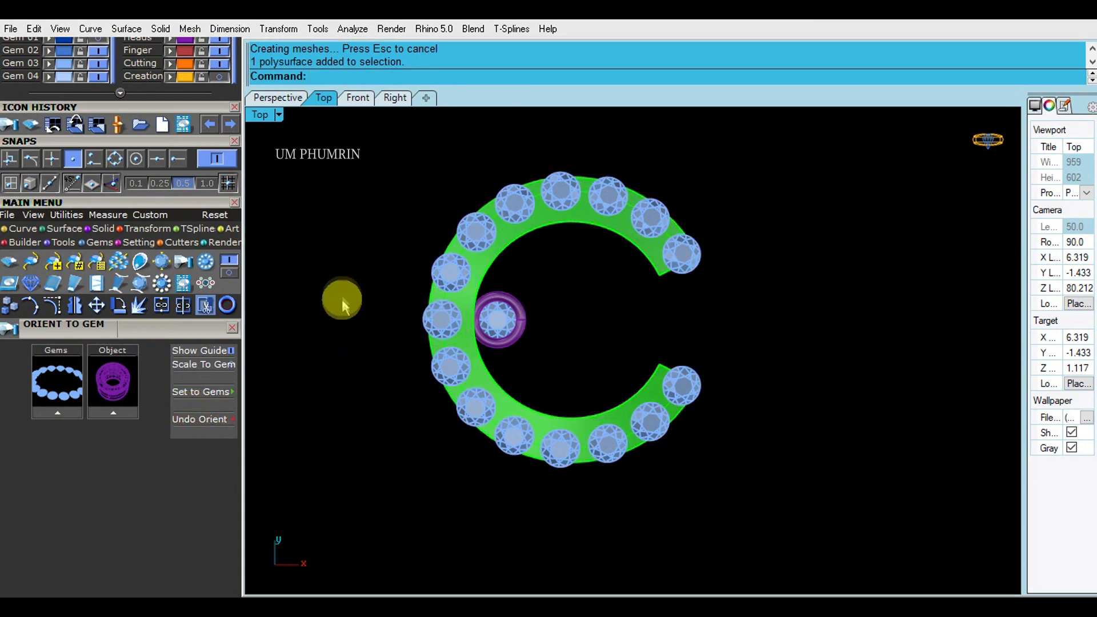
Edit the row of ring gems with Gem on Curve, setting the start position to 4.6%
scroll(468, 298, up, 4)
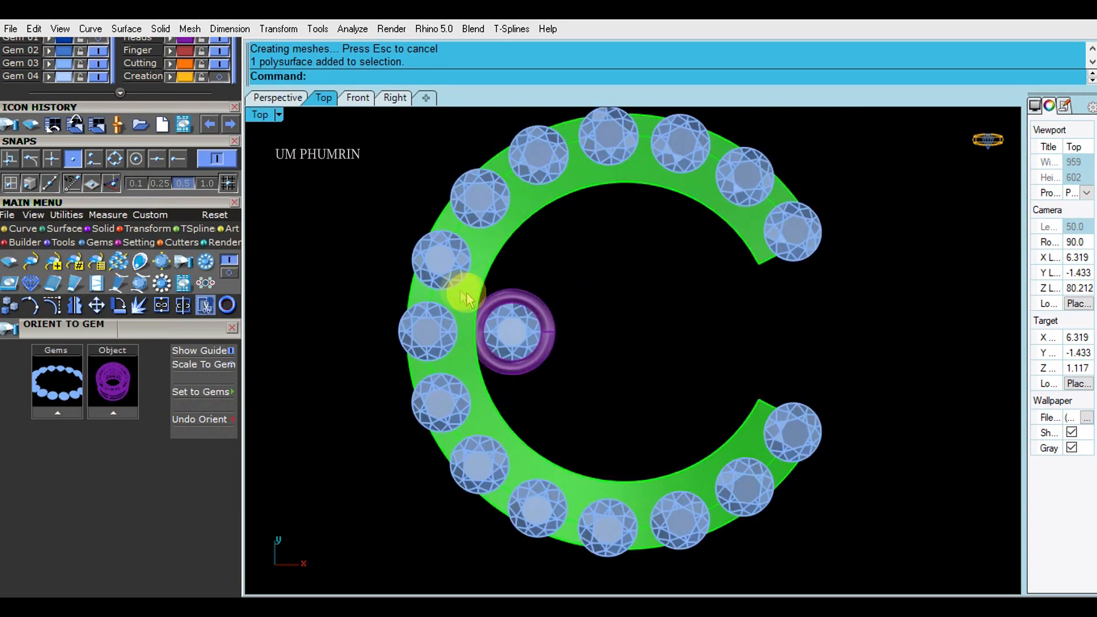
click(450, 275)
right_drag(496, 263, 455, 290)
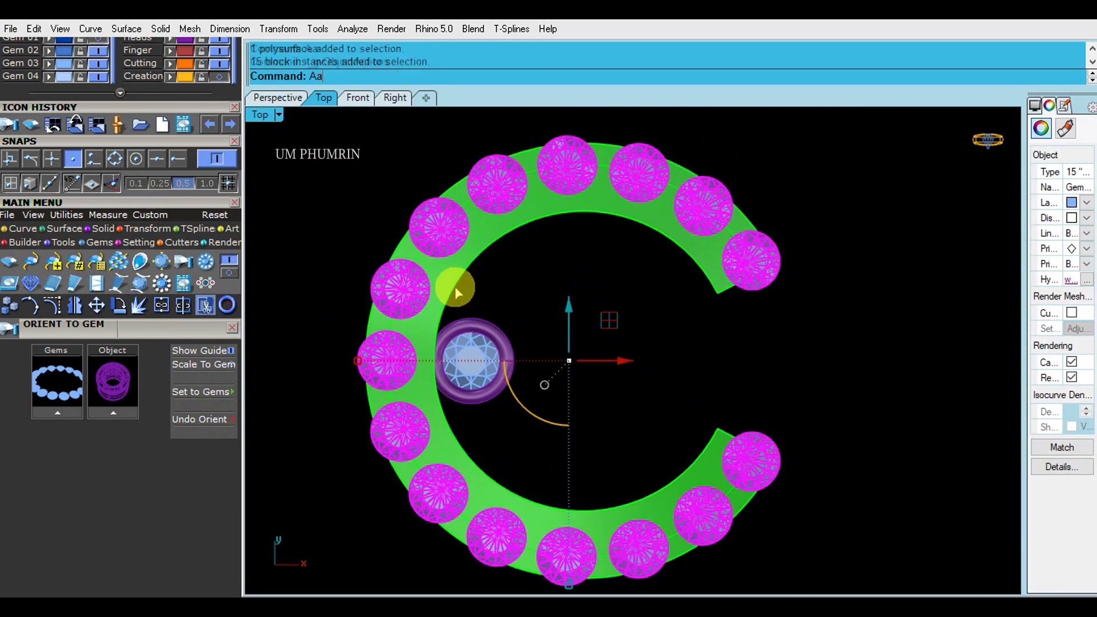
key(Return)
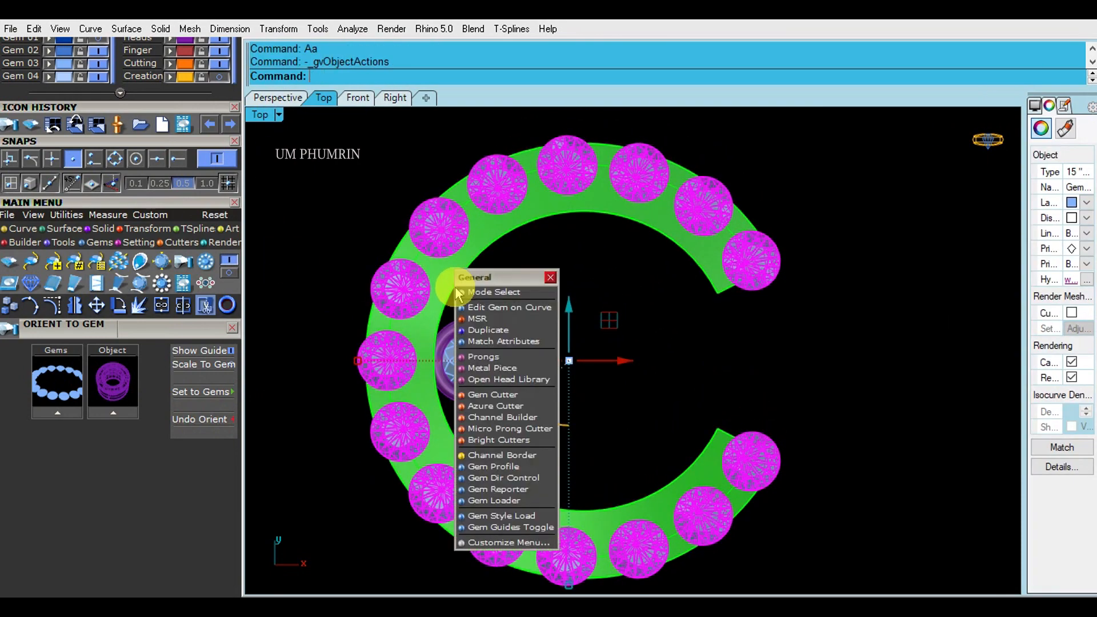
click(498, 310)
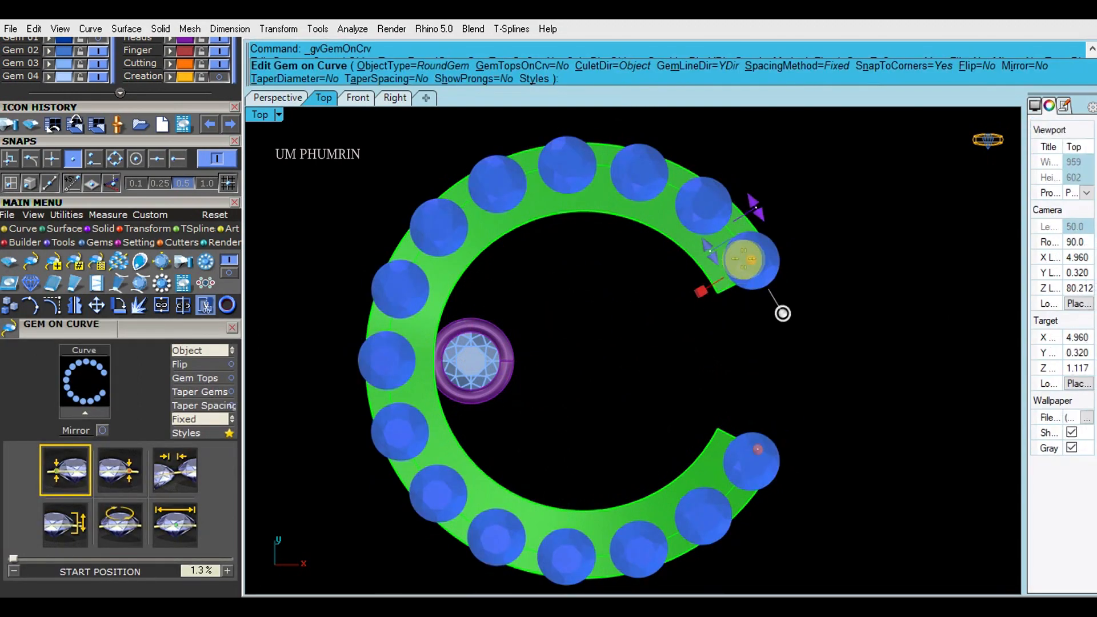
scroll(783, 313, up, 2)
drag(780, 304, 773, 278)
scroll(811, 265, down, 2)
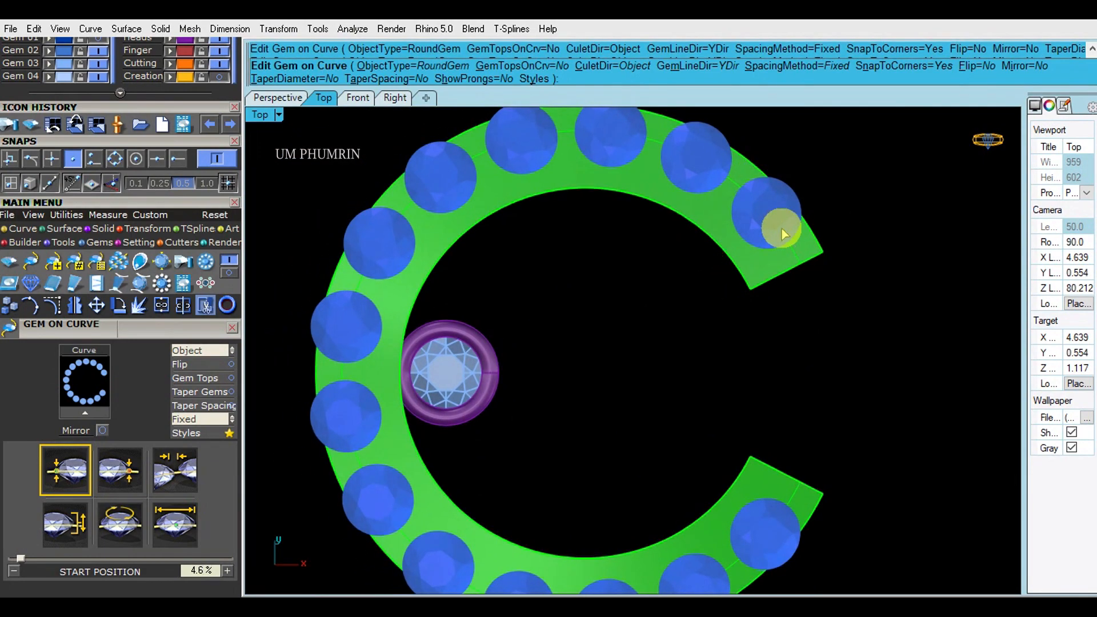
key(Return)
Draw a straight horizontal line from the origin outward across the closed side of the gem ring
right_drag(655, 337, 761, 323)
text(l)
key(Return)
text(0)
key(Return)
text(0)
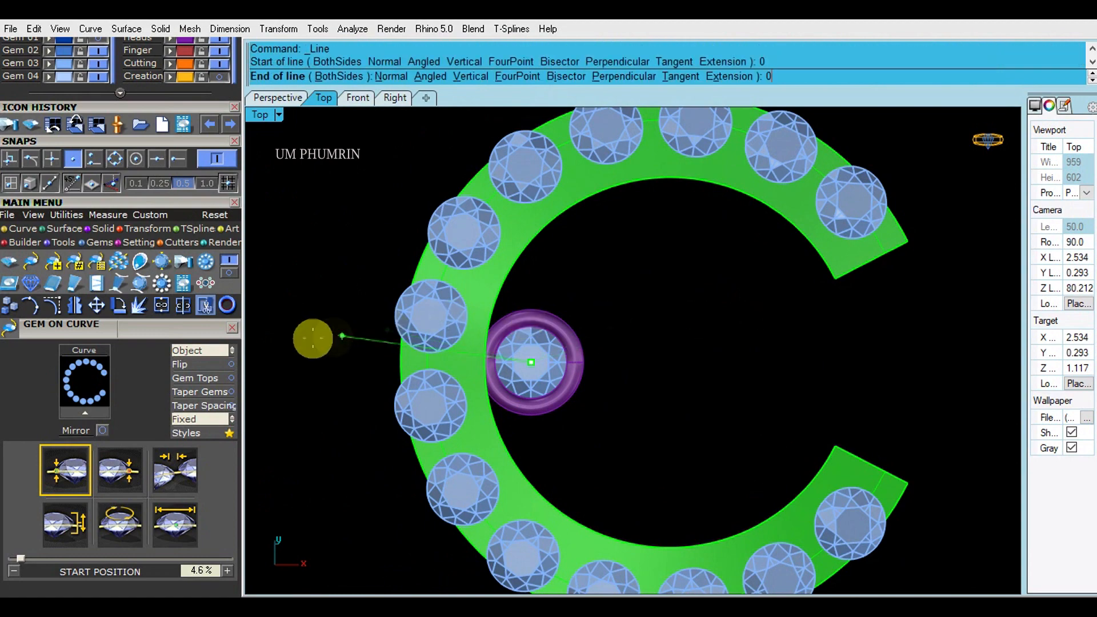
key(Return)
Orient copies of the guide gem's bezel onto the respaced ring gems with Orient to Gem
click(453, 335)
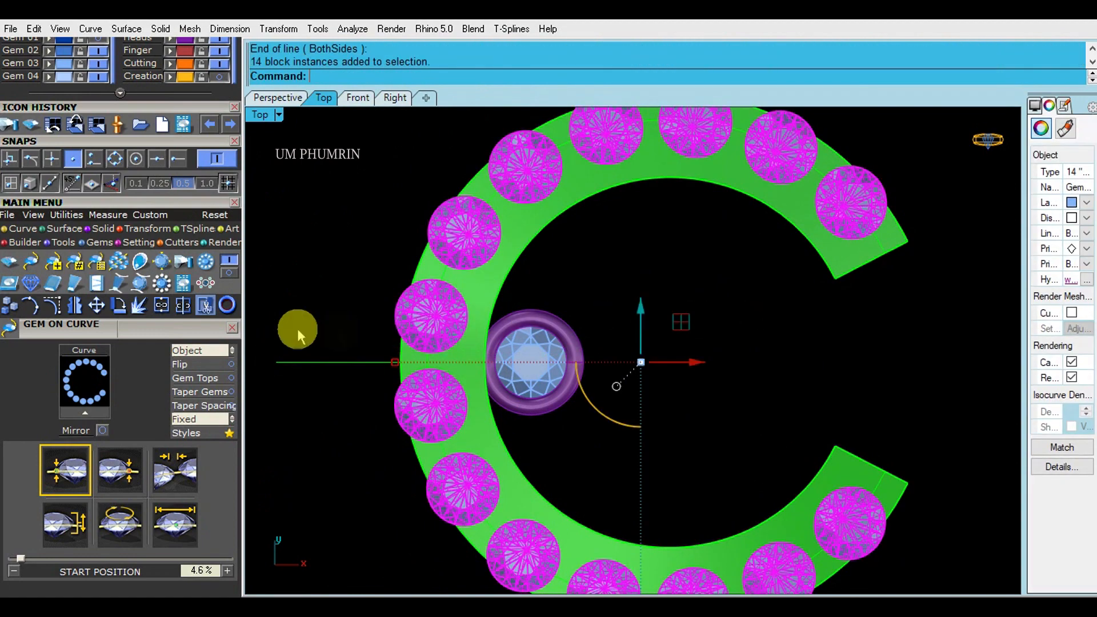
click(181, 265)
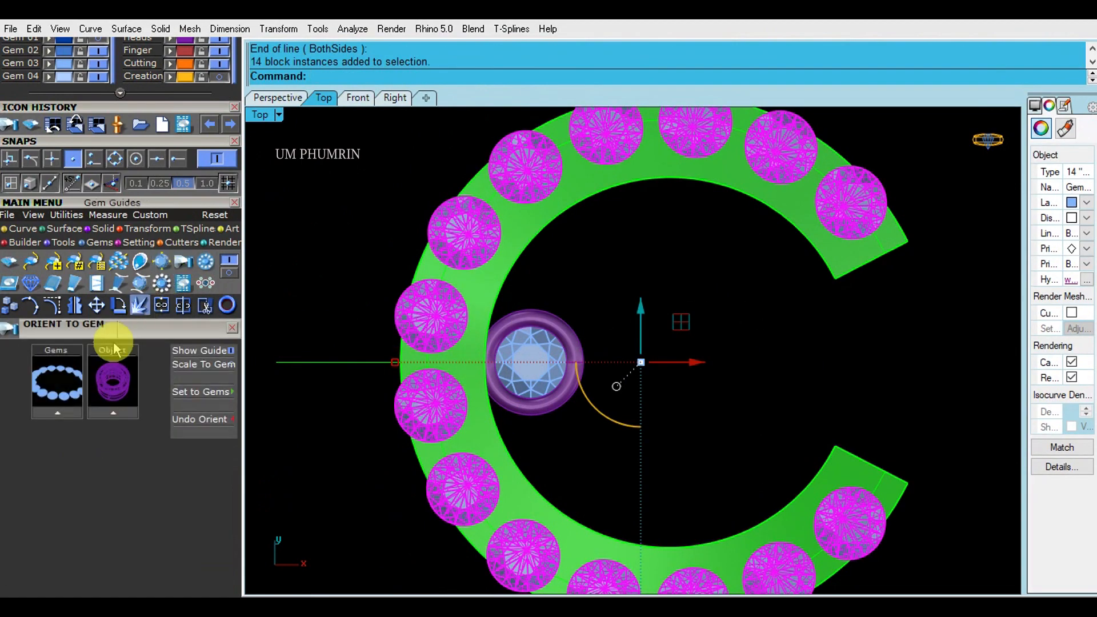
click(305, 432)
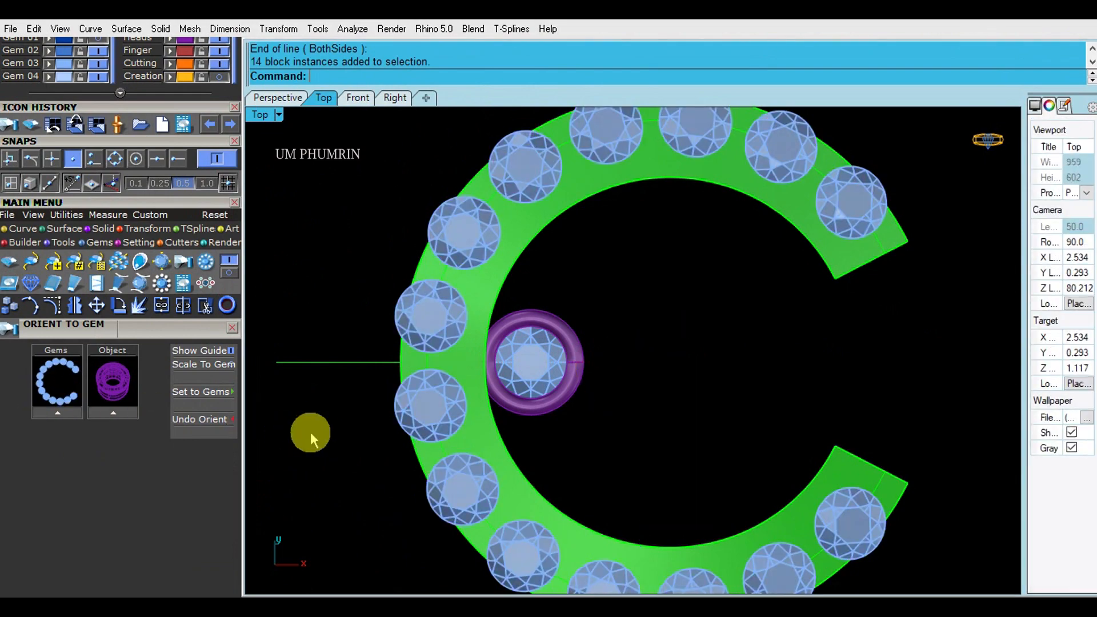
click(537, 410)
click(117, 409)
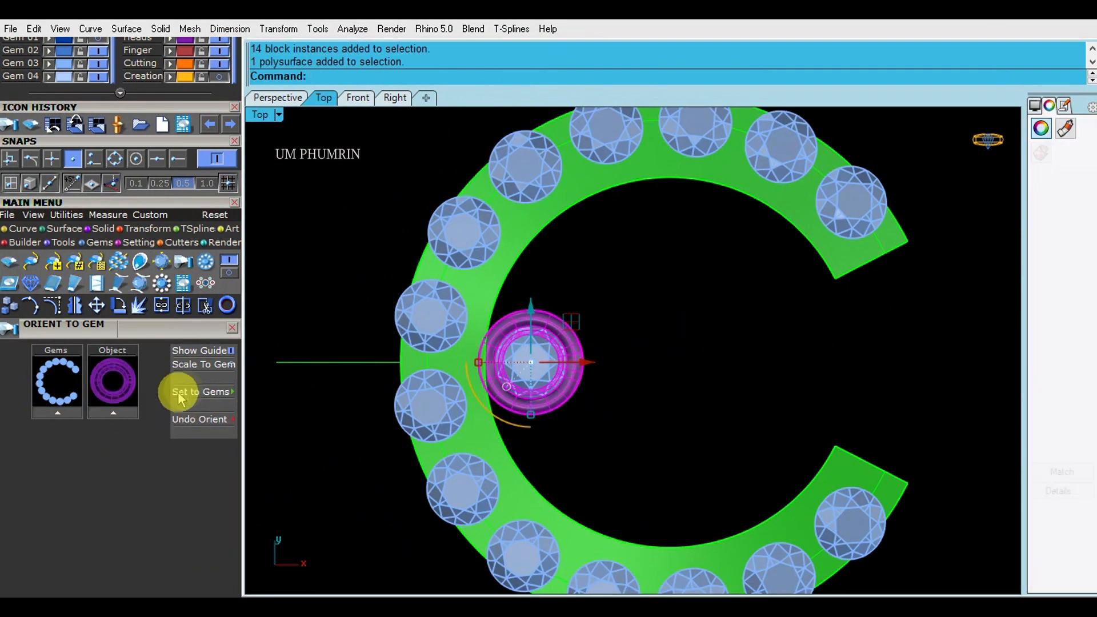
click(195, 393)
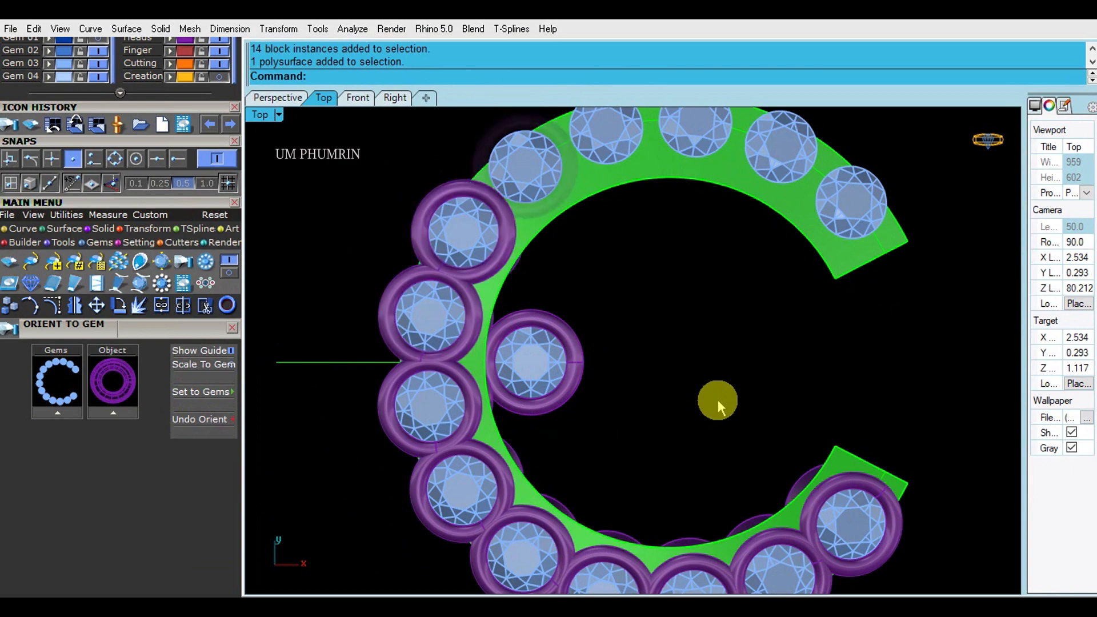
scroll(718, 400, down, 3)
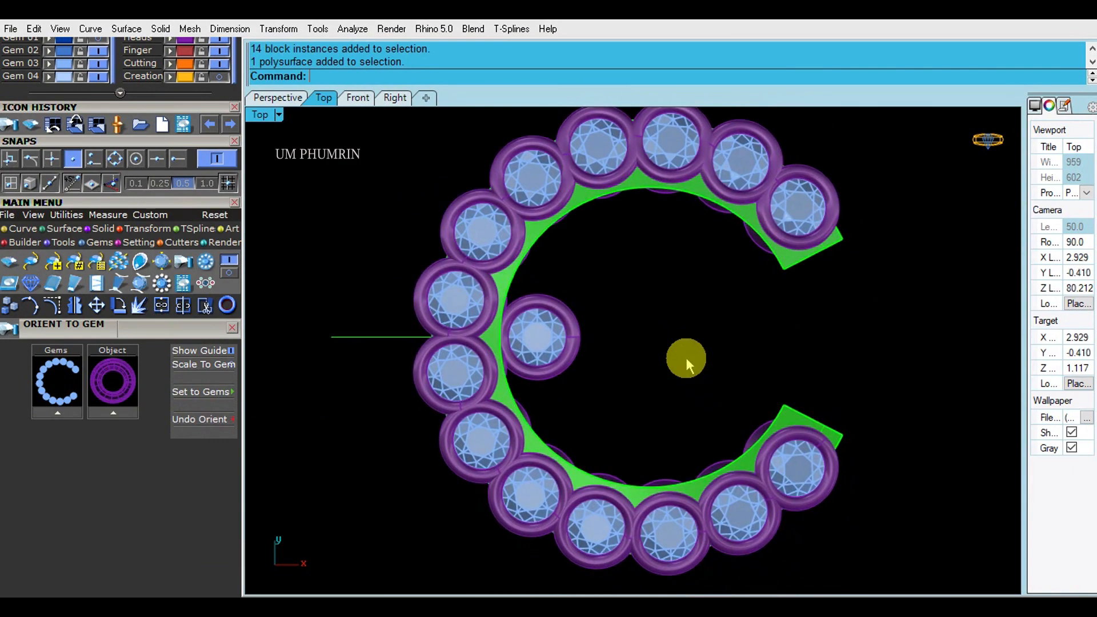
Move the guide gem, its bezel and the horizontal line to the Gem 04 layer and hide that layer
click(280, 98)
right_drag(639, 360, 580, 380)
scroll(580, 380, up, 5)
click(485, 352)
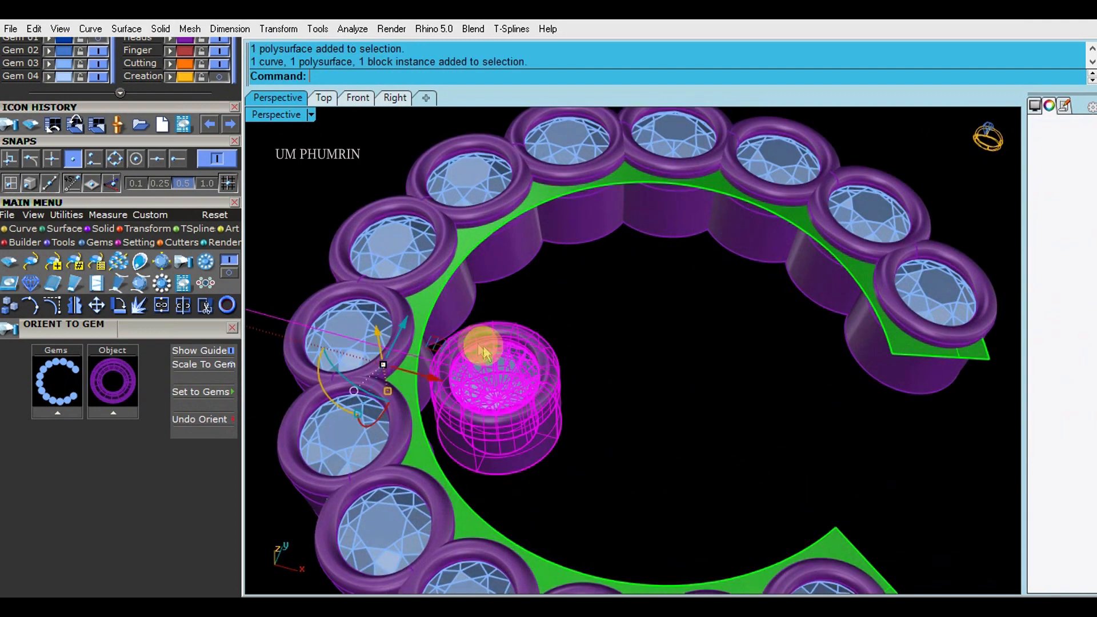
shift+right_drag(465, 332, 620, 338)
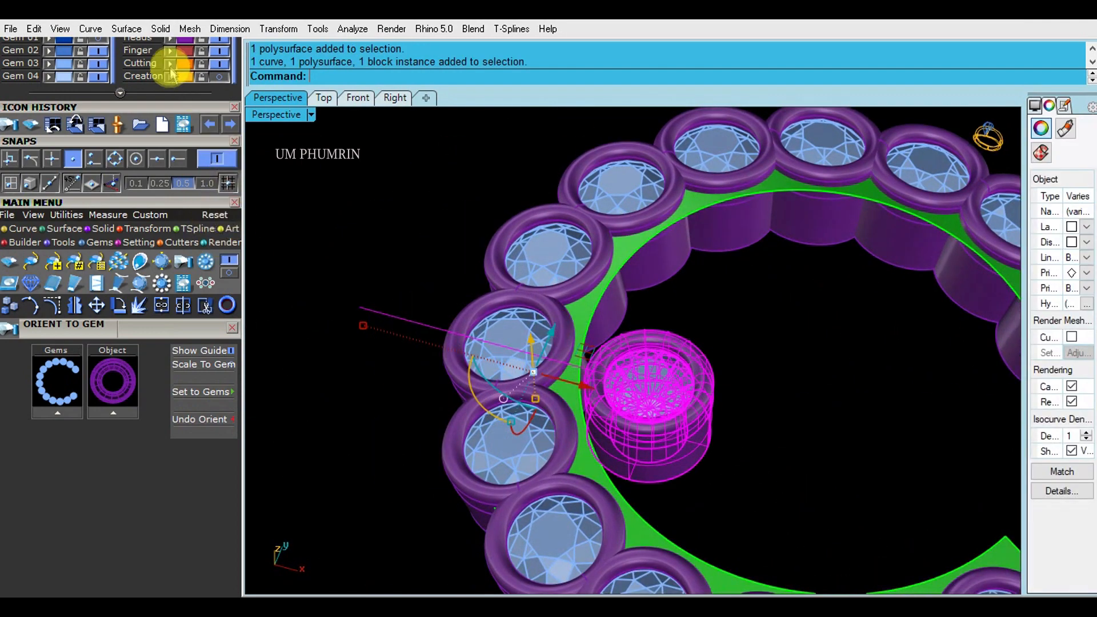
click(53, 77)
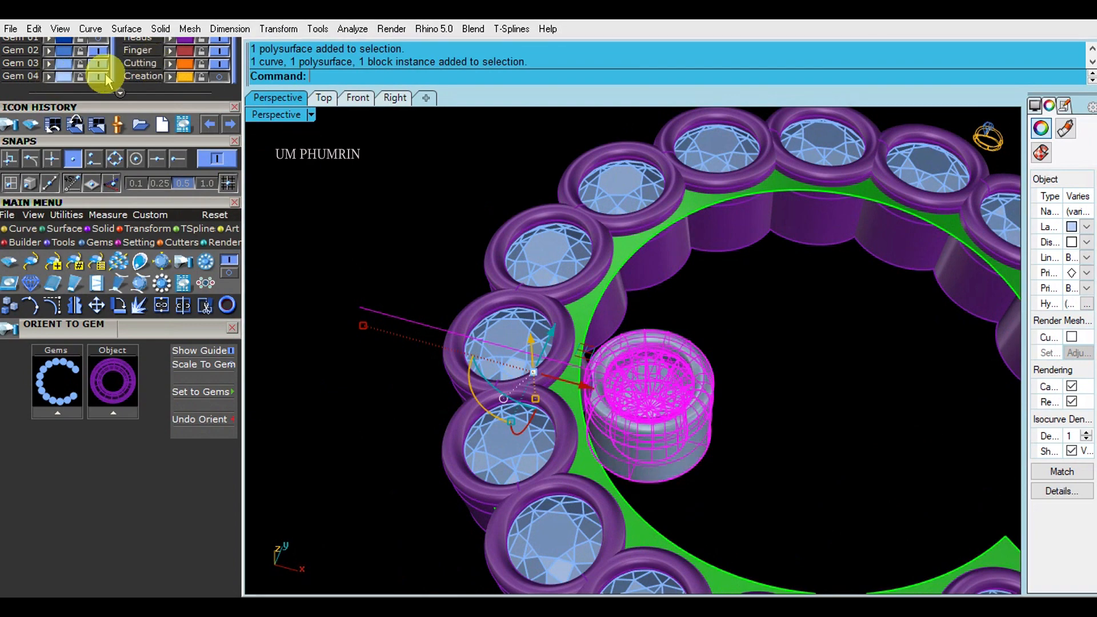
click(100, 76)
Offset the inner edge curve of the green ring surface by 0.5 on that surface
scroll(652, 337, down, 4)
right_drag(659, 345, 698, 375)
shift+right_drag(698, 375, 636, 359)
right_drag(636, 360, 501, 343)
scroll(614, 312, up, 4)
shift+right_drag(612, 314, 611, 249)
scroll(546, 297, up, 4)
click(528, 292)
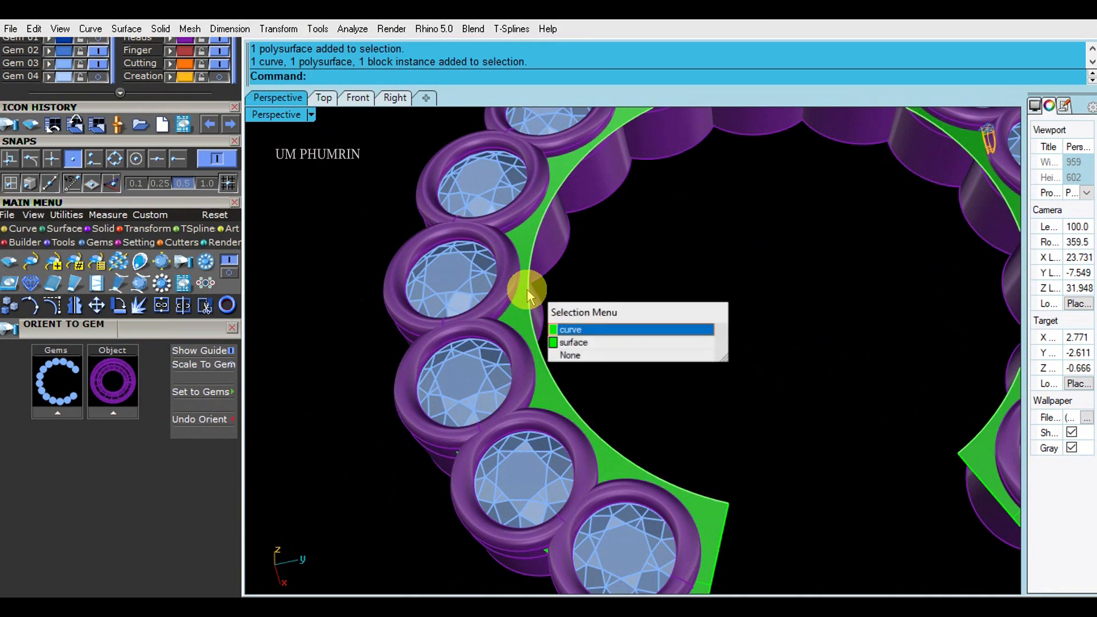
click(570, 328)
shift+right_drag(581, 289, 588, 315)
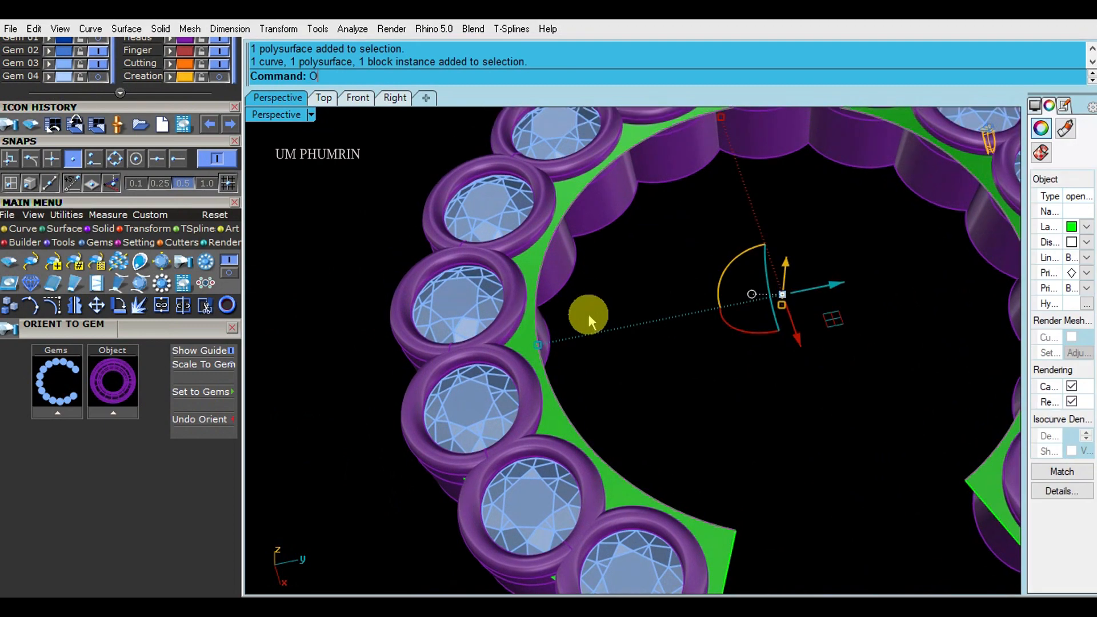
key(Return)
scroll(549, 327, up, 3)
click(518, 344)
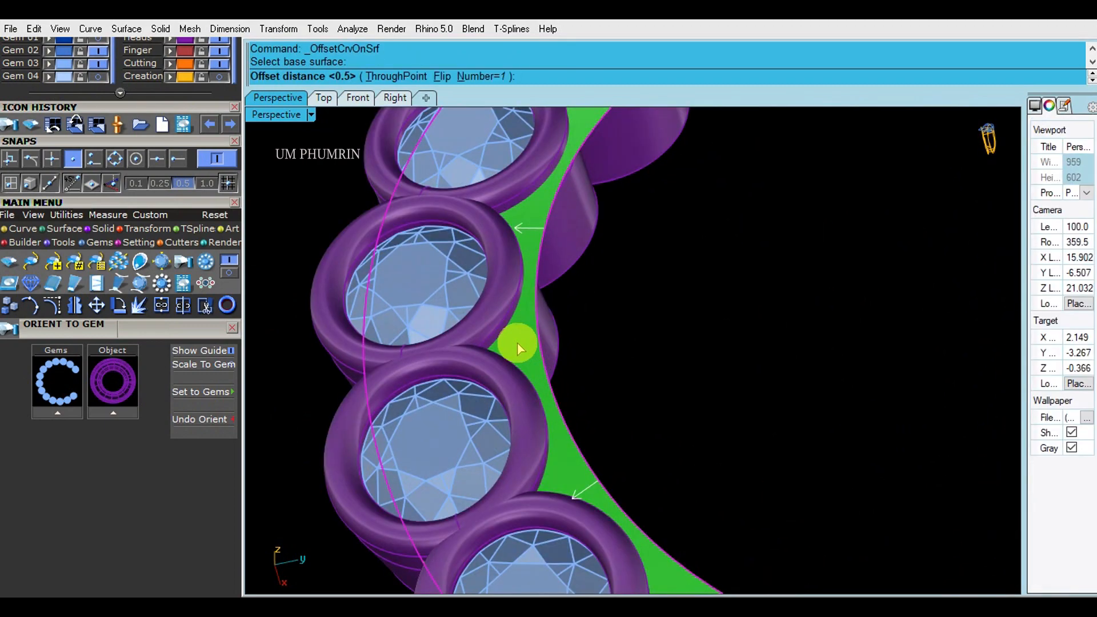
text(.5)
key(Return)
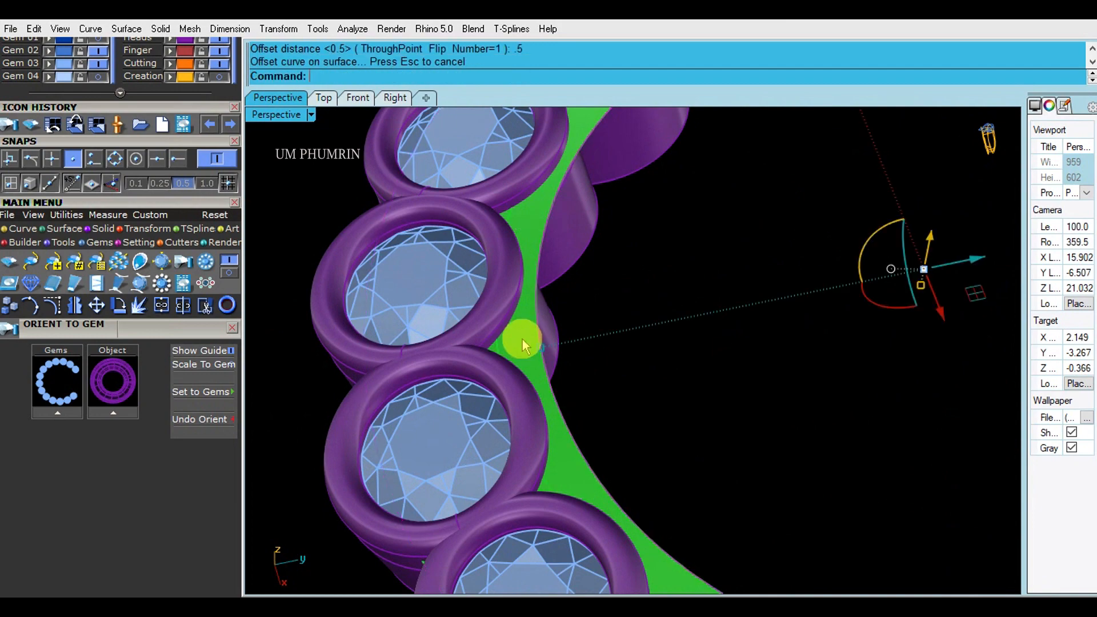
Rotate a copy of the entire C-shaped piece, with its gems, bezels, surface and curves, by 180 degrees about the origin
scroll(522, 343, down, 2)
right_drag(522, 342, 645, 368)
click(677, 358)
scroll(677, 358, down, 4)
right_drag(652, 309, 690, 303)
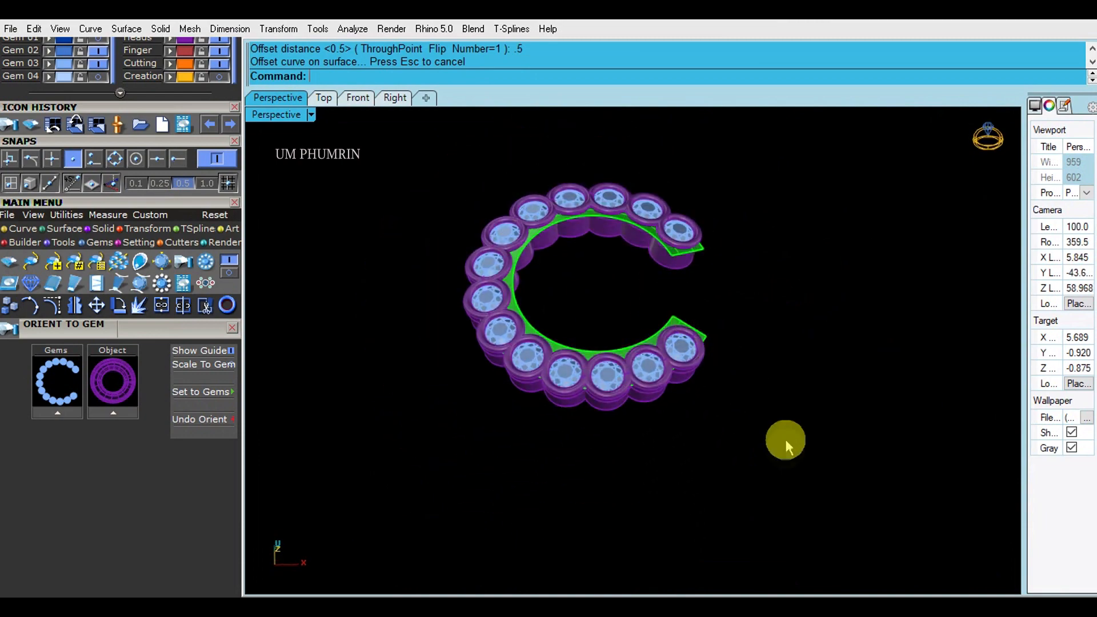
drag(427, 164, 430, 166)
click(324, 98)
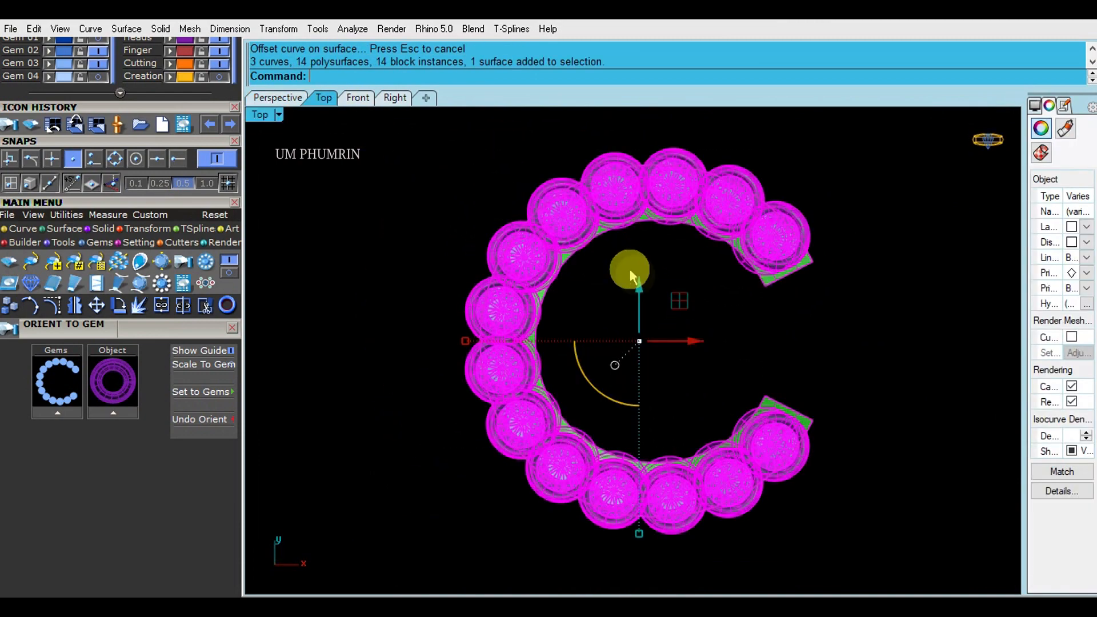
scroll(651, 309, down, 2)
text(r)
key(Return)
text(0)
key(Return)
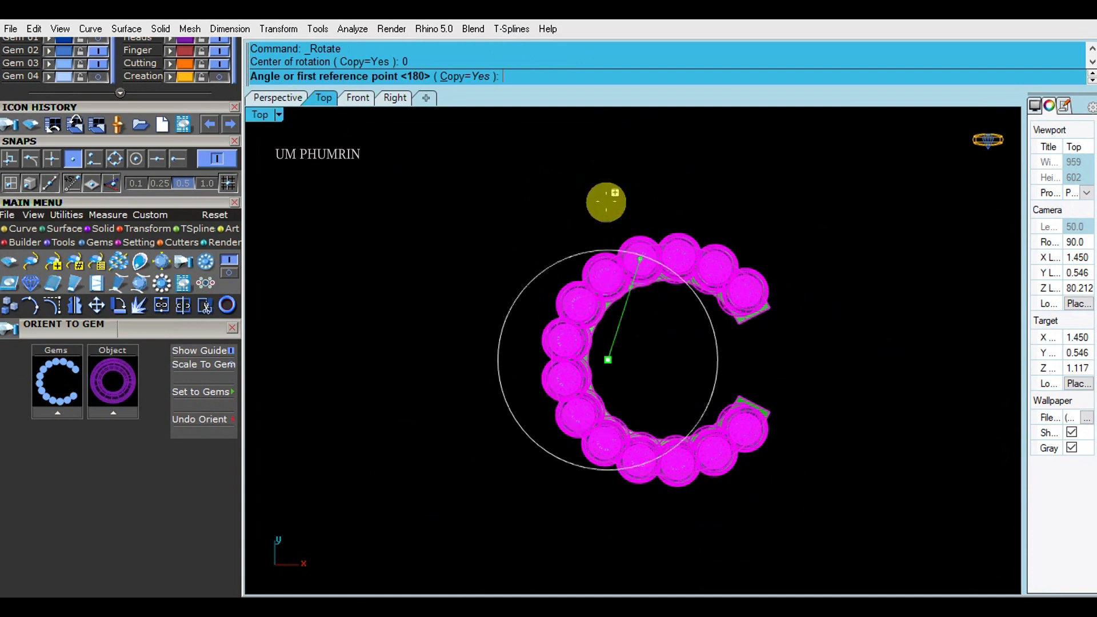
click(838, 360)
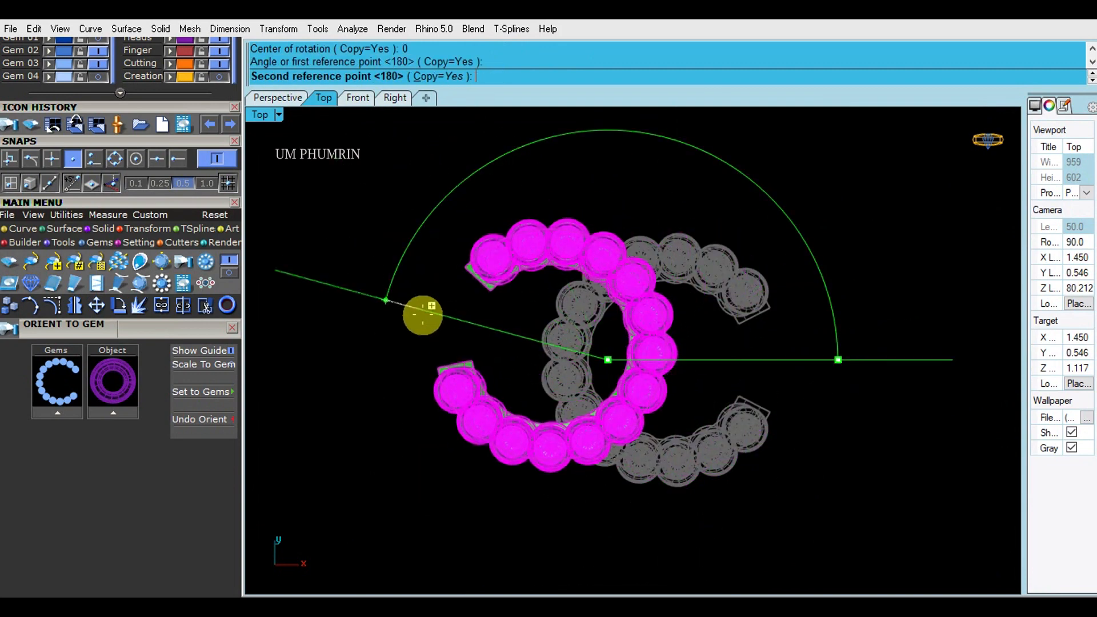
key(Return)
key(Return)
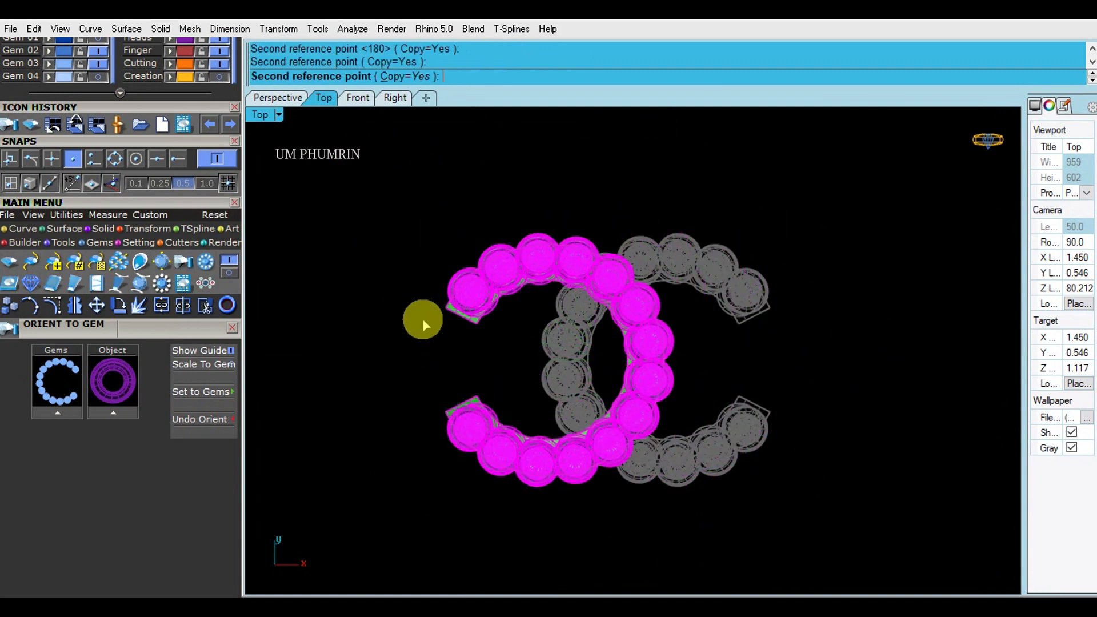
click(435, 251)
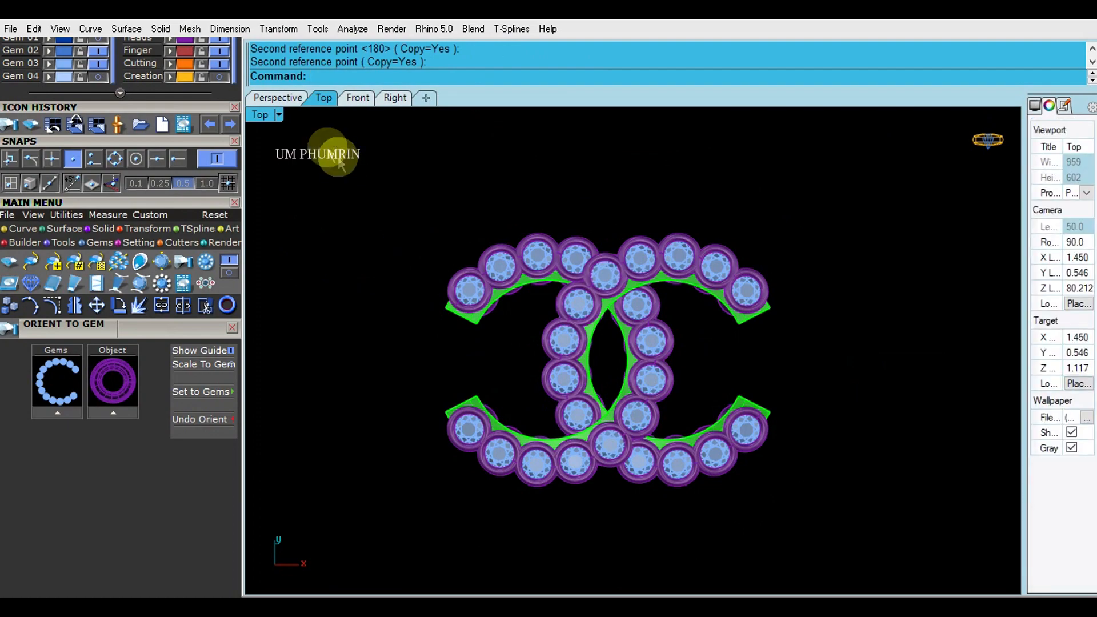
Inspect the interlocking pair of C shapes in perspective and undo the rotated copy
click(278, 100)
right_drag(641, 335, 742, 373)
scroll(642, 326, up, 3)
scroll(649, 380, down, 3)
scroll(725, 327, down, 5)
right_drag(731, 328, 742, 292)
key(ctrl+z)
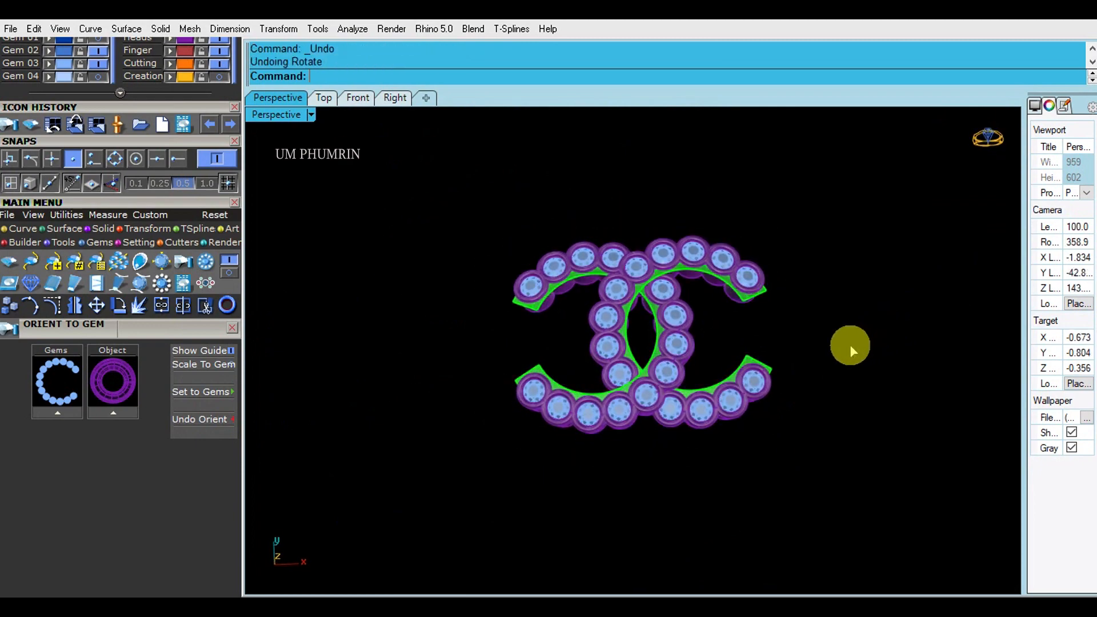
Split the green ring surface along the curve offset from its inner edge
shift+right_drag(812, 335, 620, 290)
scroll(623, 286, up, 3)
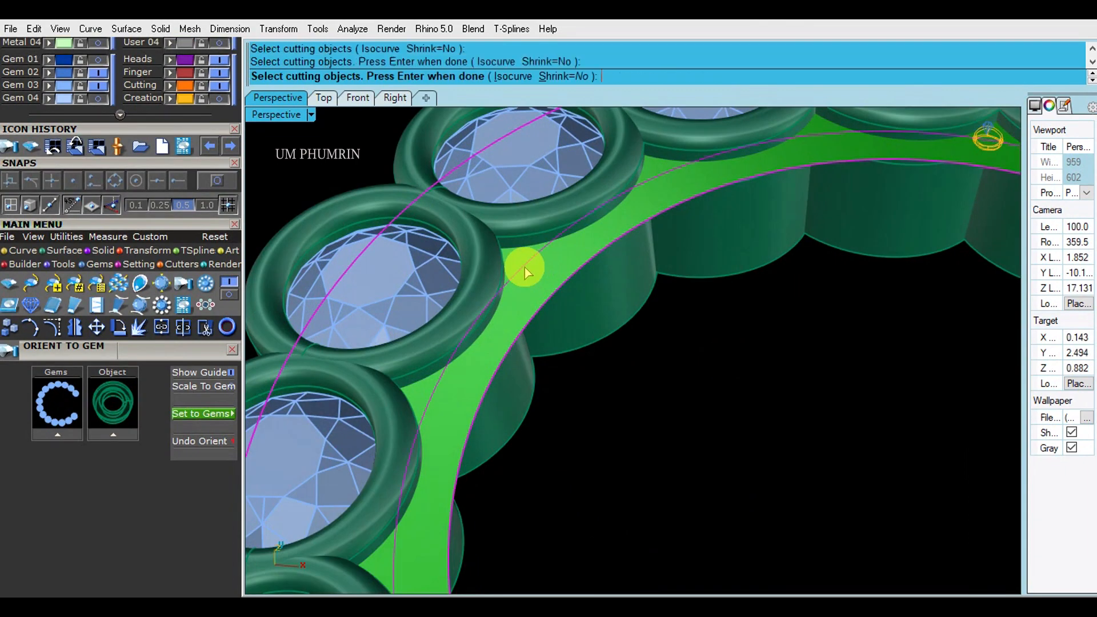
click(531, 267)
scroll(538, 268, down, 2)
shift+right_drag(540, 264, 547, 212)
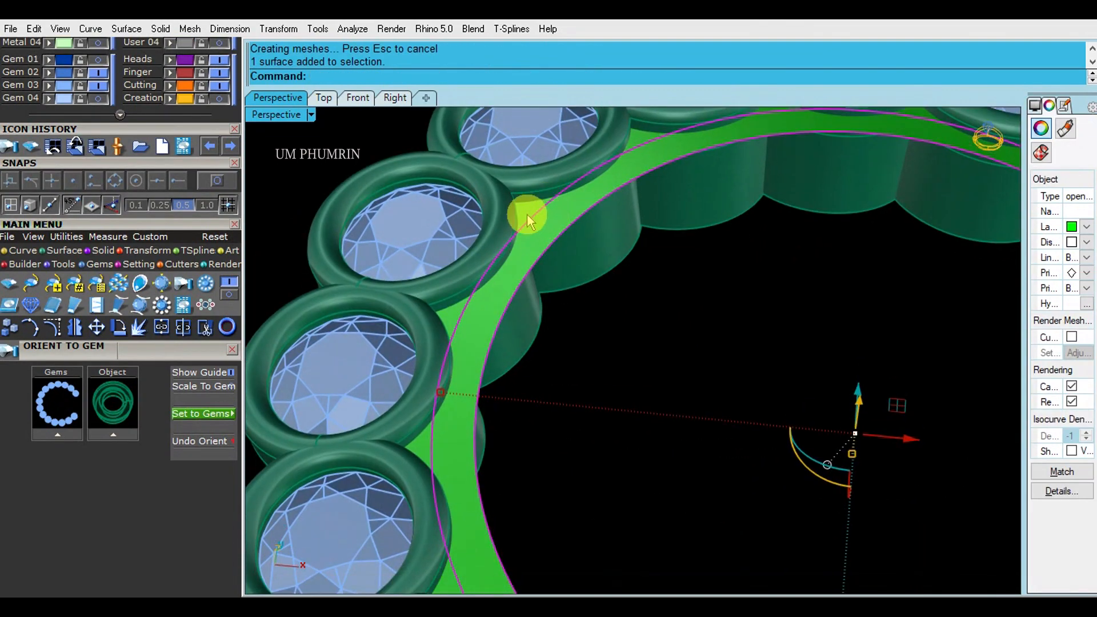
Move the outer strip of the split surface and the offset curve to the Cutting layer, with that layer hidden
scroll(527, 214, up, 2)
click(527, 214)
drag(527, 213, 331, 190)
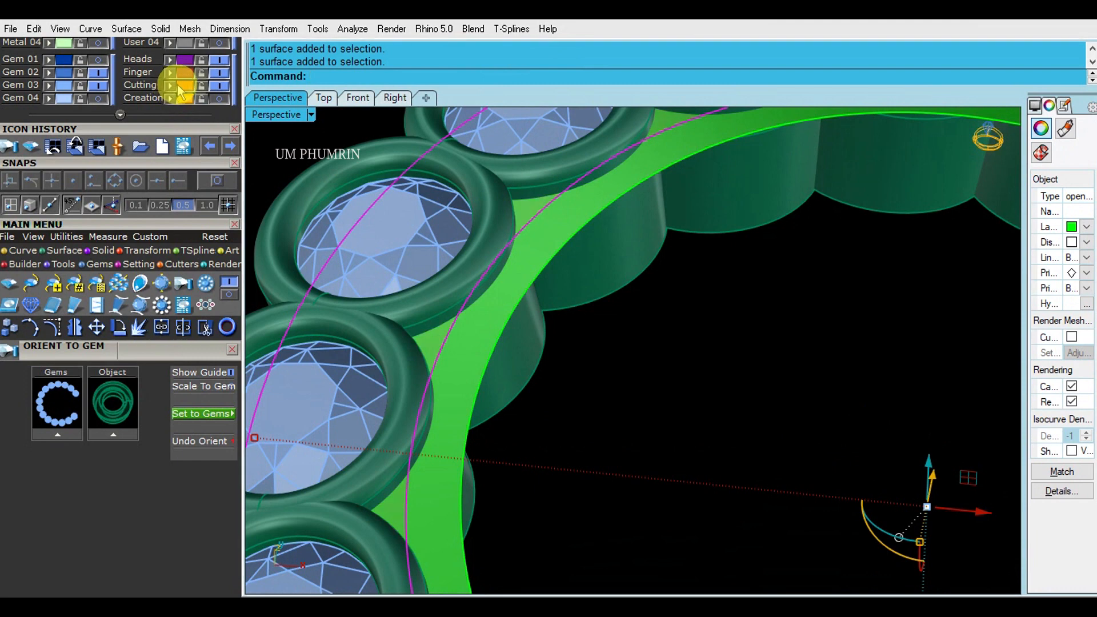
click(219, 85)
click(531, 214)
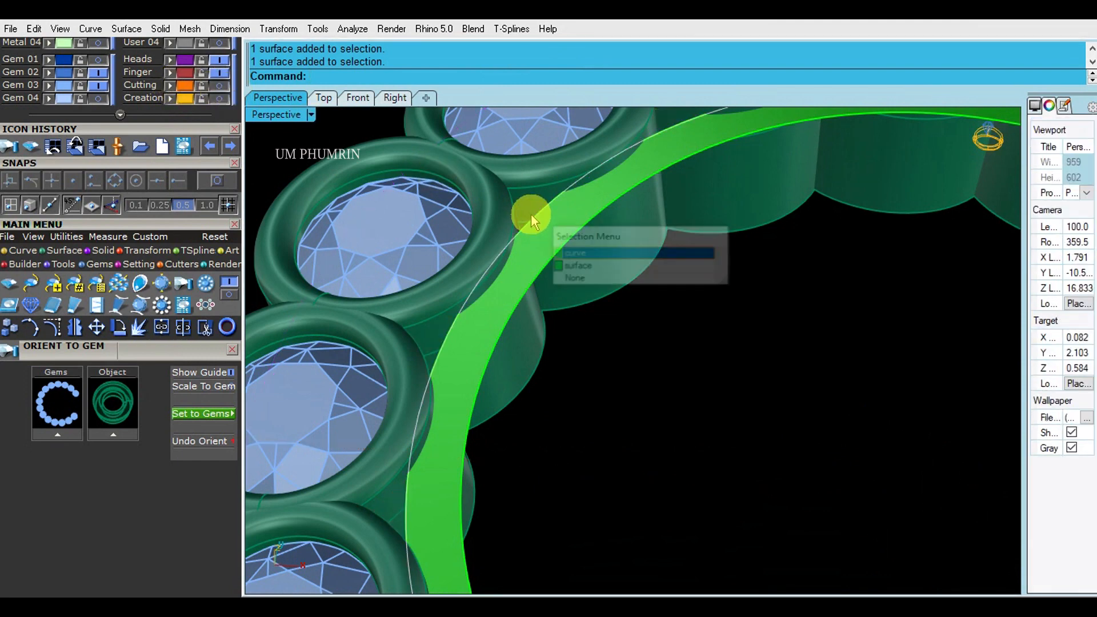
click(559, 250)
click(565, 248)
click(564, 248)
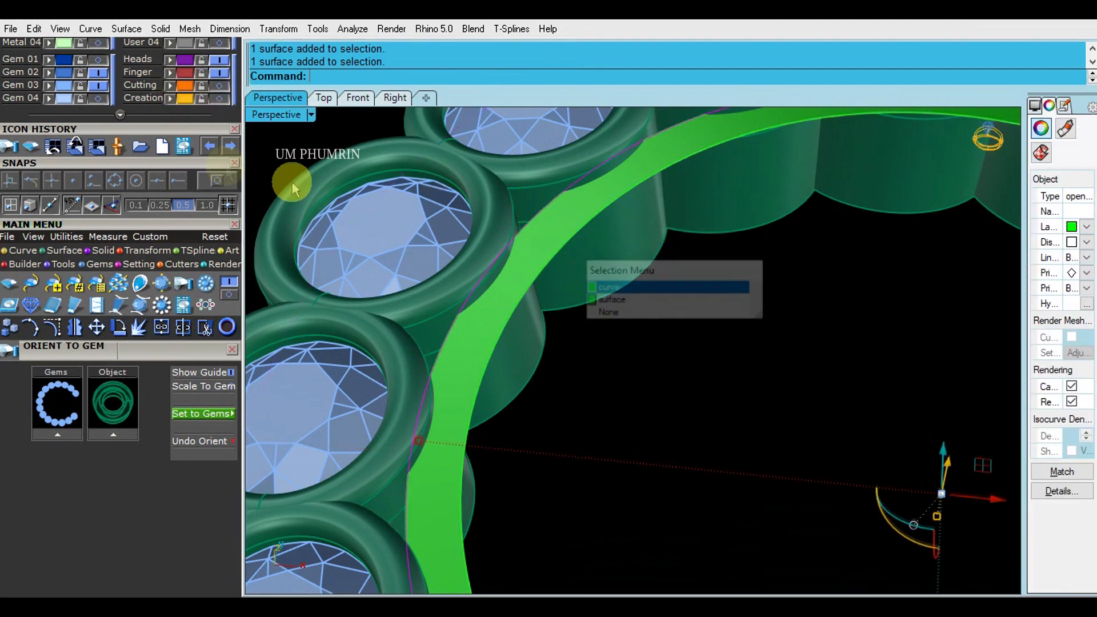
click(172, 85)
Try offsetting the remaining inner strip surface downward by 1 without making a solid
scroll(568, 244, down, 2)
scroll(568, 243, down, 5)
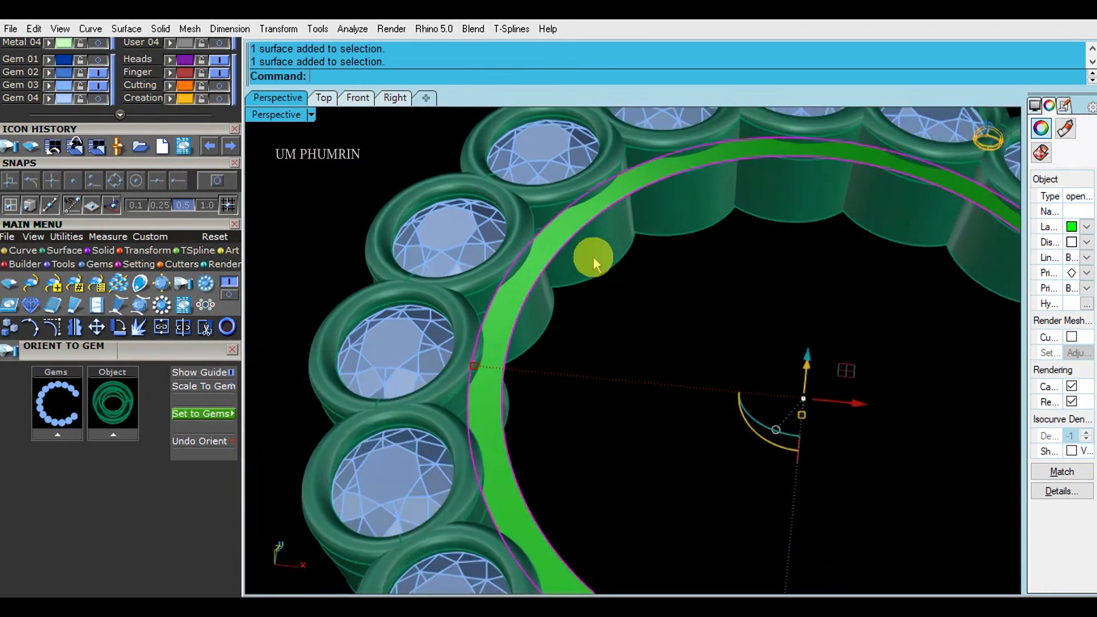
text(O3)
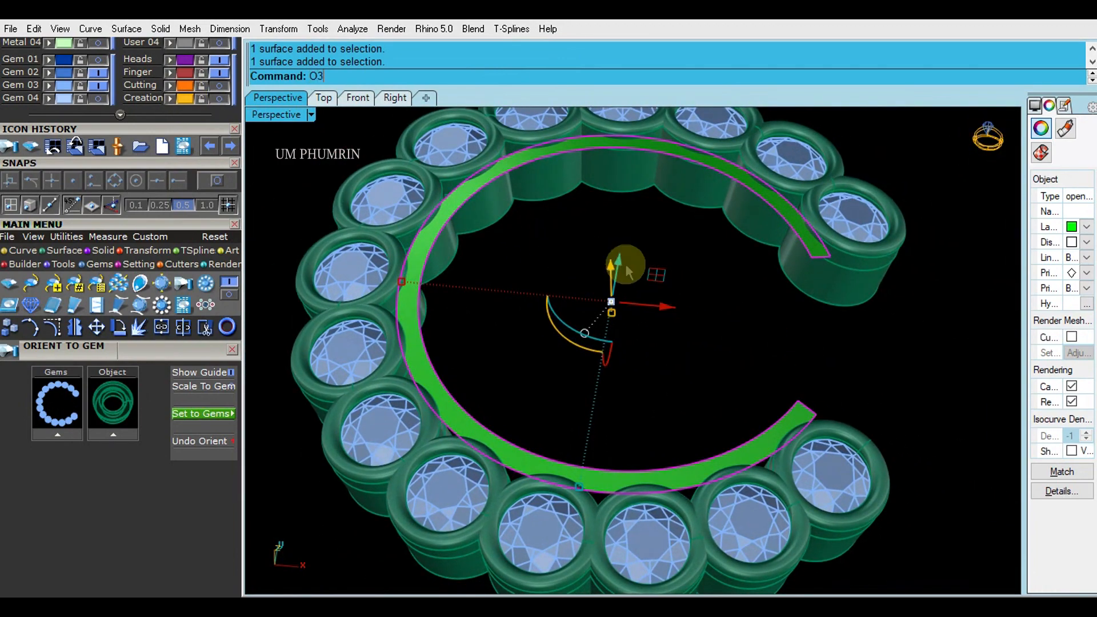
key(Return)
text(f)
key(Return)
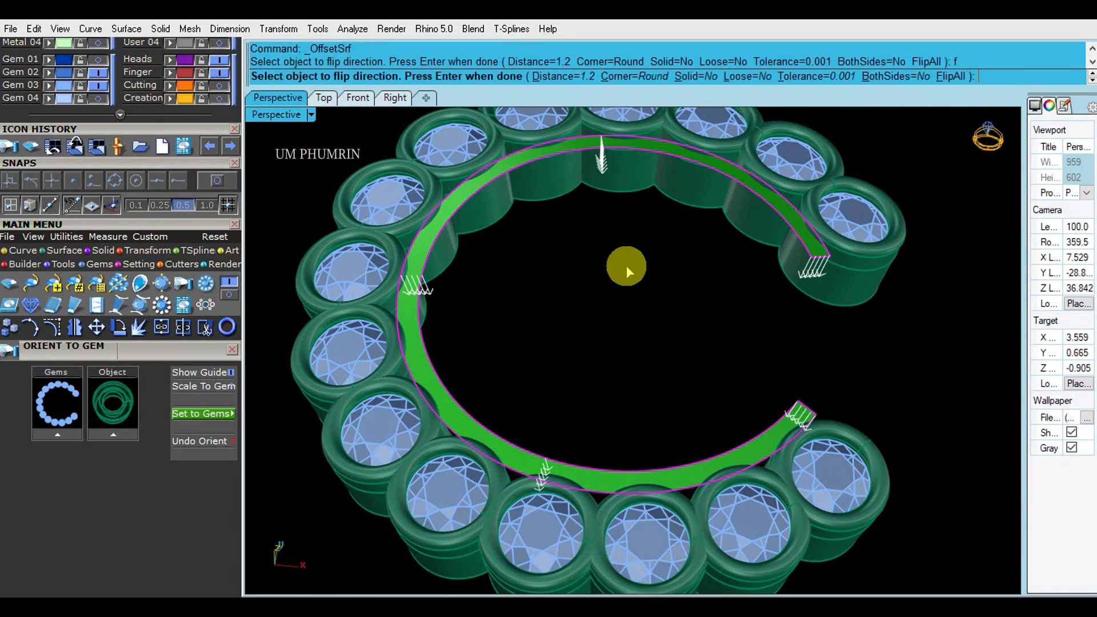
text(1)
key(Return)
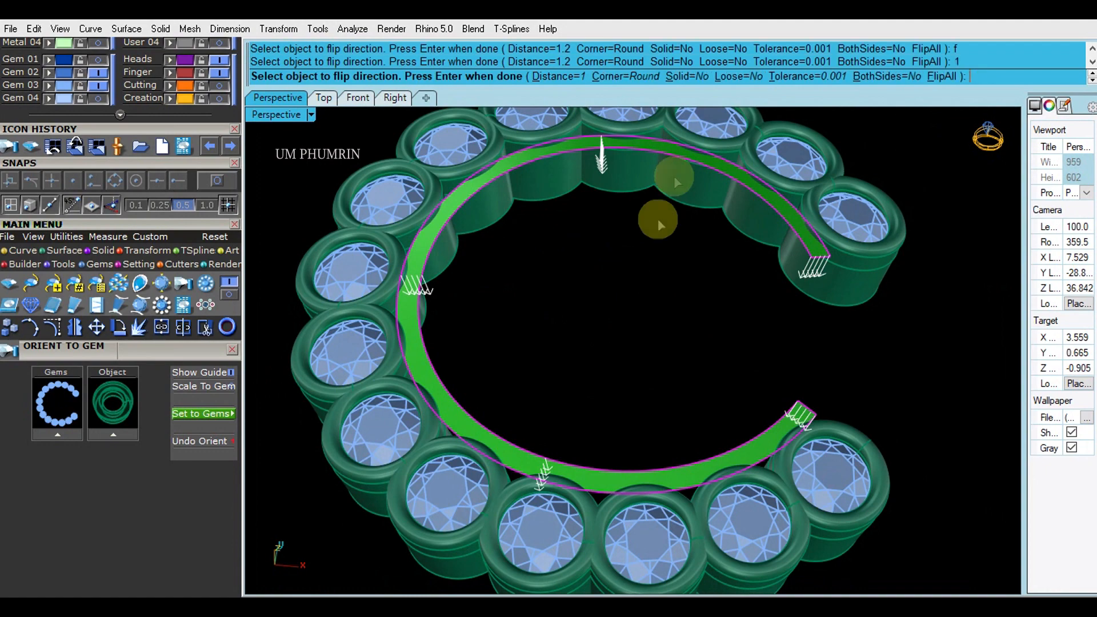
key(Return)
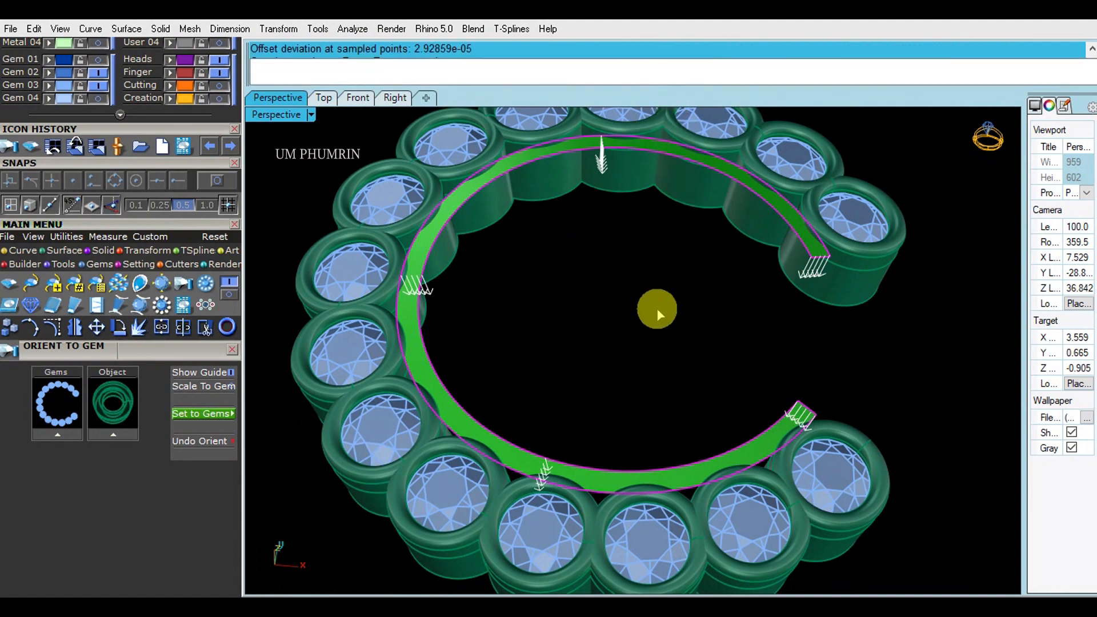
right_drag(670, 338, 695, 315)
key(ctrl+z)
Offset the inner strip surface downward by 1 as a solid, deleting the input surface
text(O3)
key(Return)
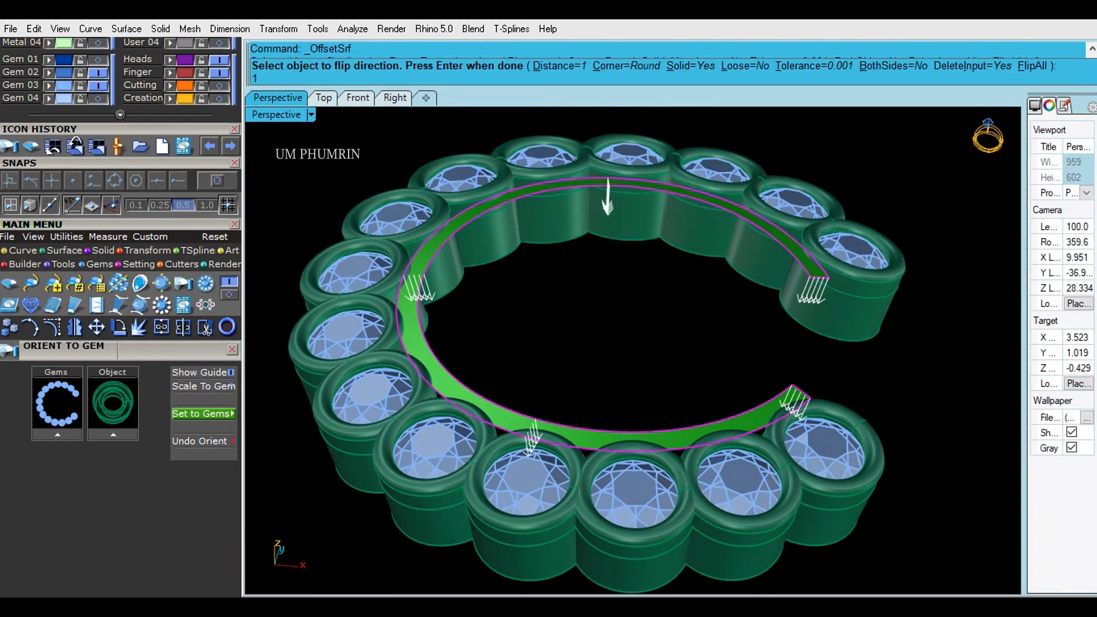
right_click(693, 314)
Measure the outer wall height of an end bezel with an aligned dimension in the Right view
right_drag(667, 336, 748, 265)
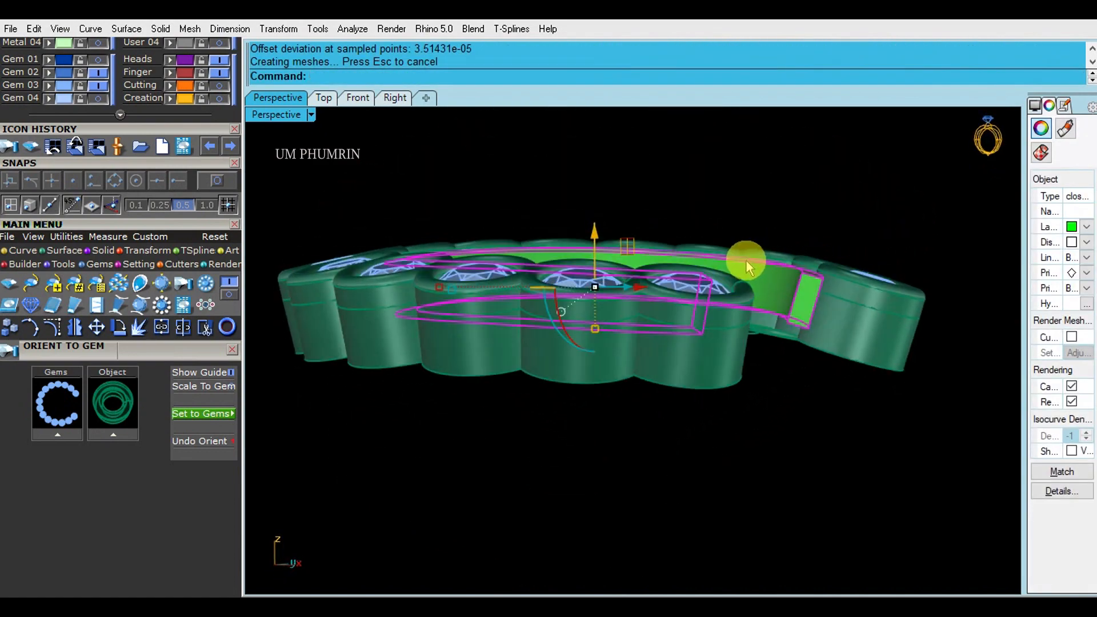
click(395, 99)
scroll(667, 404, up, 6)
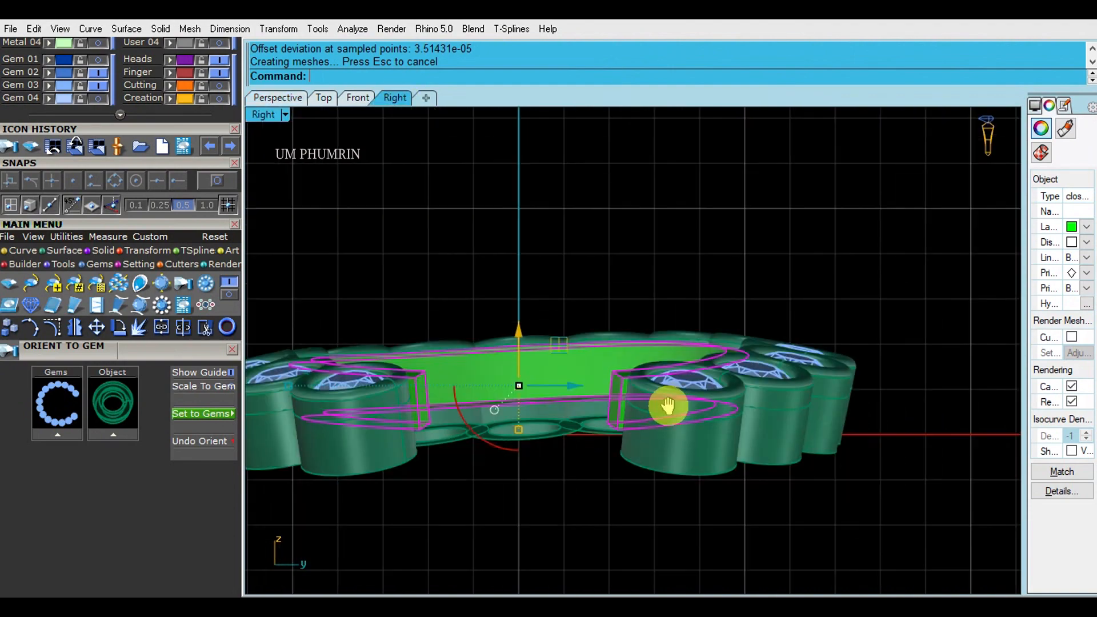
right_drag(668, 325, 569, 313)
right_drag(492, 326, 607, 313)
text(da)
key(Return)
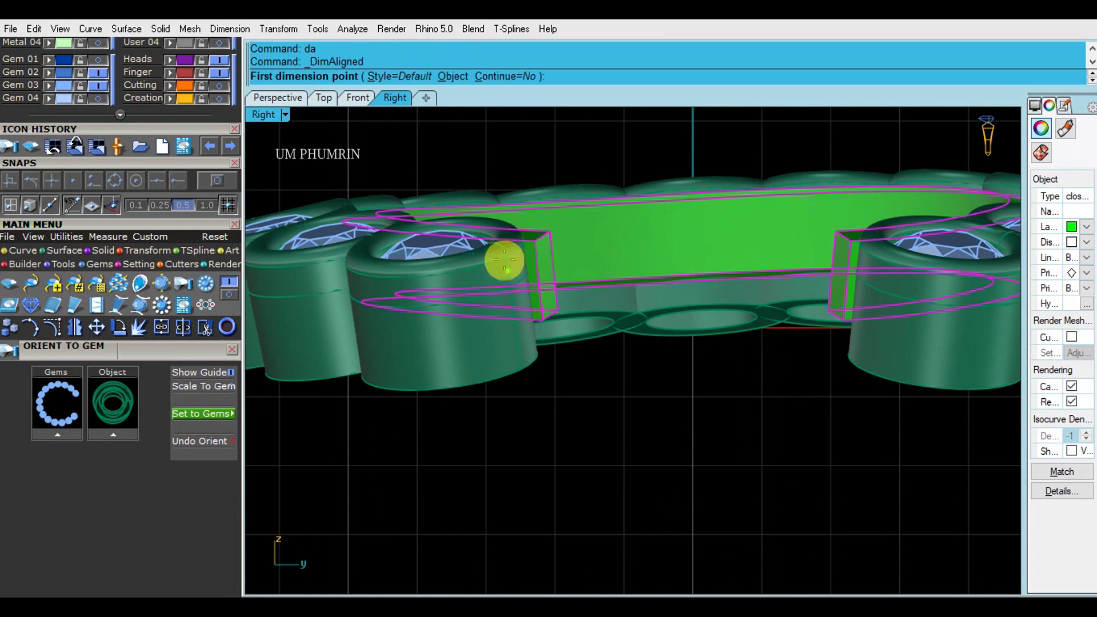
click(524, 371)
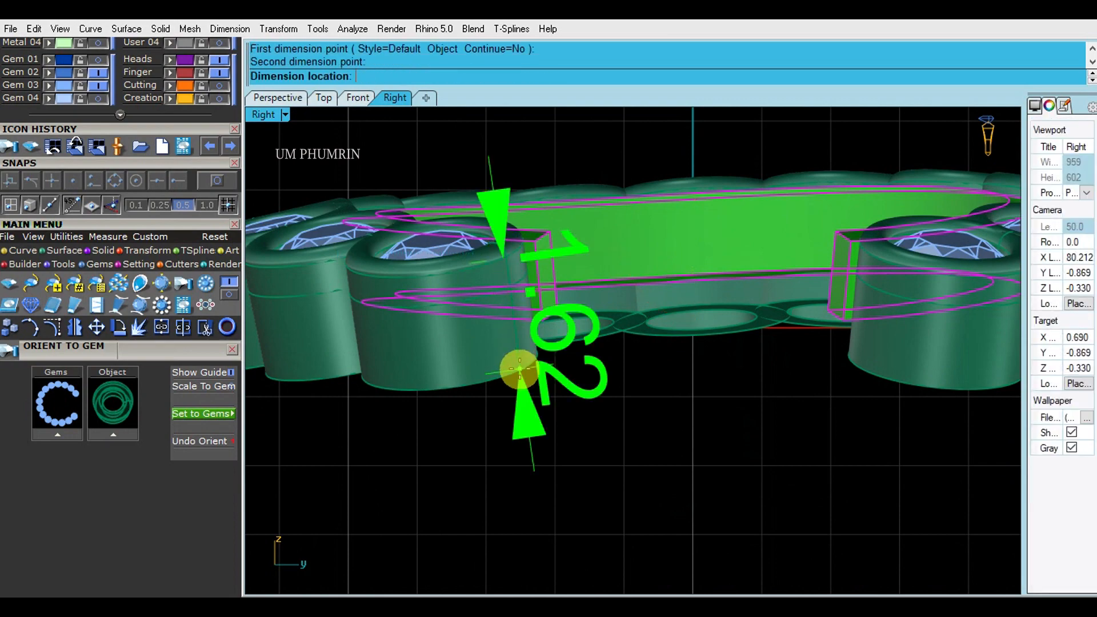
key(Escape)
click(292, 98)
scroll(668, 277, down, 4)
right_drag(668, 277, 667, 304)
key(Escape)
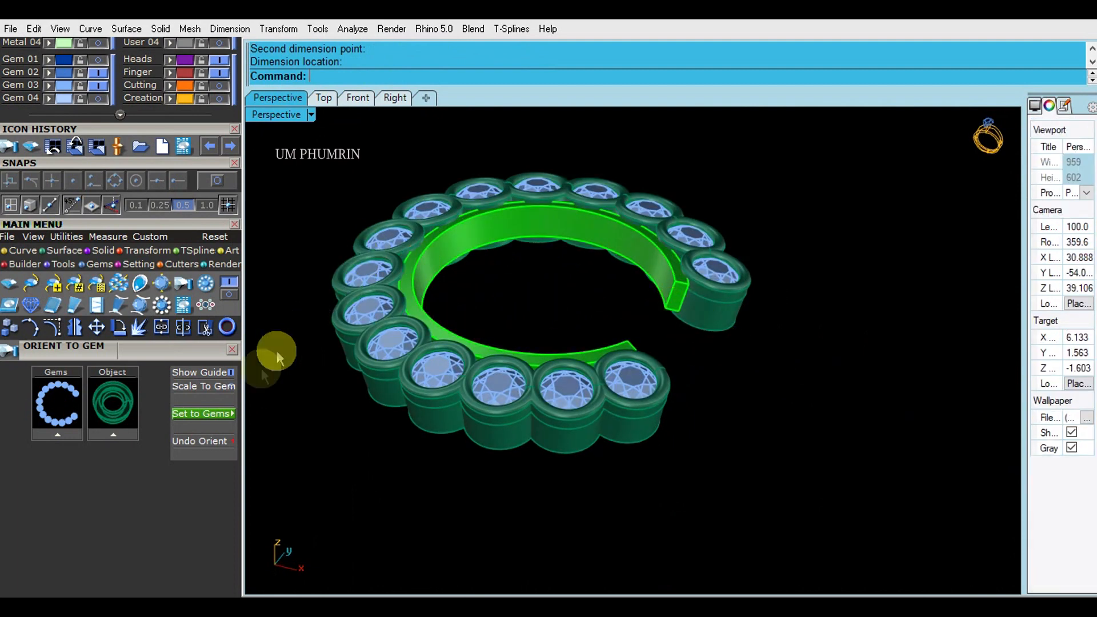
Undo the oriented bezels, show the Gem 04 layer and set its revised guide bezel onto the ring gems
click(197, 441)
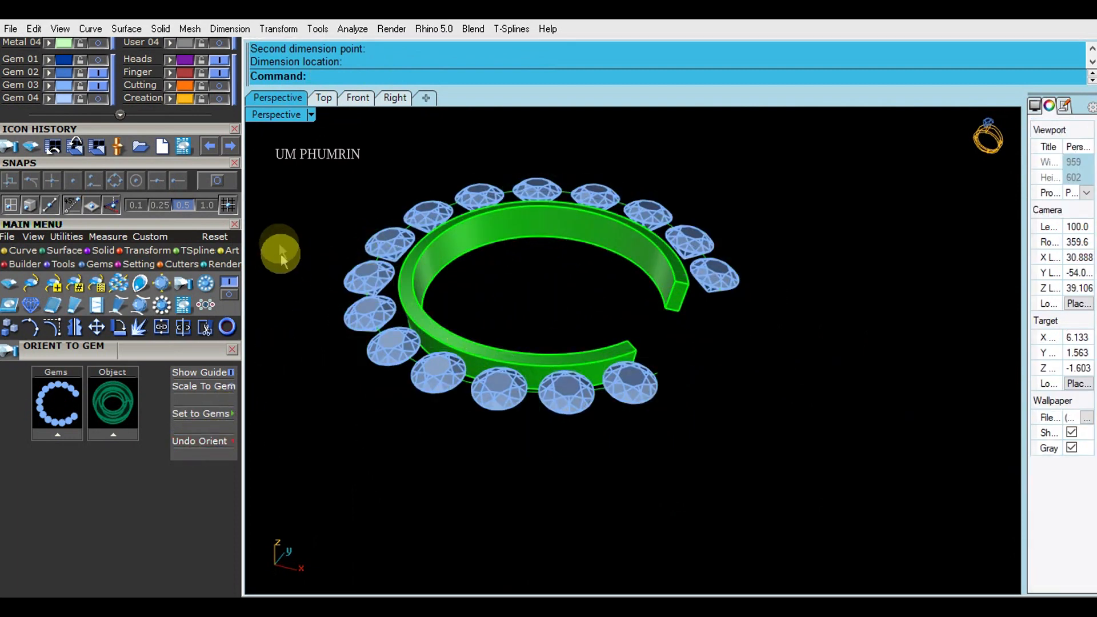
click(97, 100)
right_drag(462, 289, 551, 315)
scroll(492, 324, up, 2)
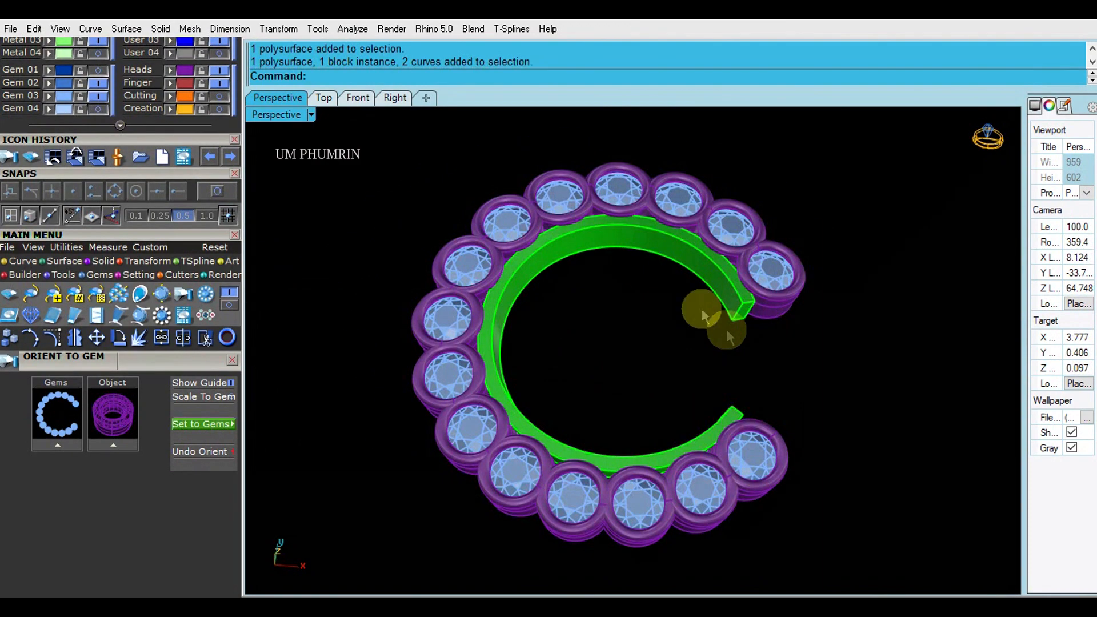
Extract the top face of the green C-shaped band and delete the rest of the solid
scroll(708, 286, up, 3)
shift+right_drag(725, 247, 717, 326)
scroll(733, 321, up, 3)
click(712, 303)
key(Return)
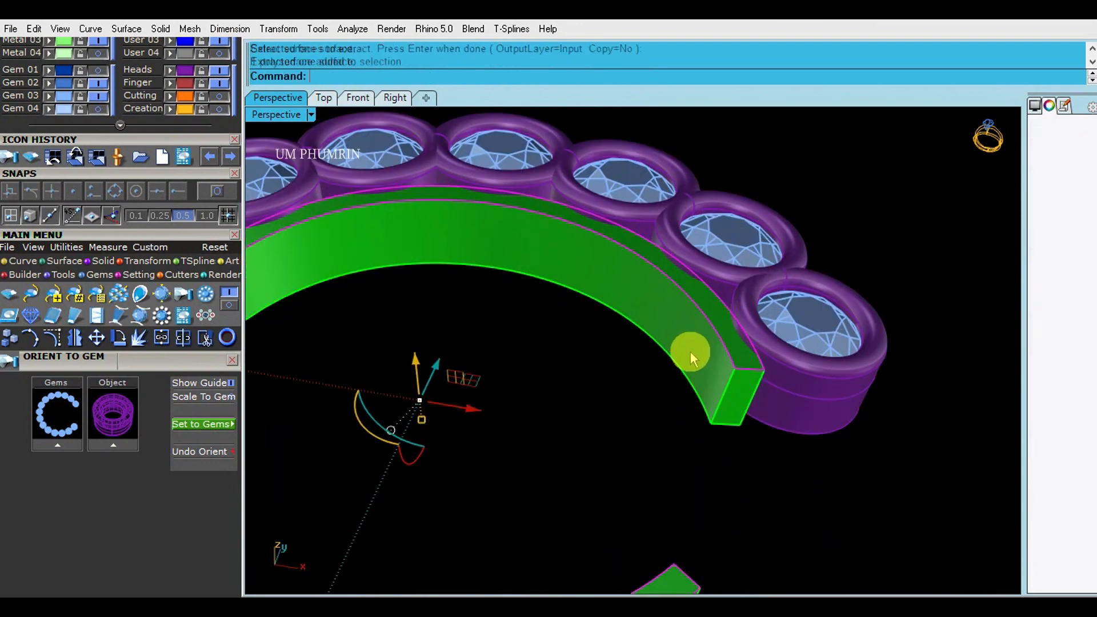
click(691, 351)
key(Delete)
Offset the top strip surface downward by 1.1 as a solid, deleting the input surface
click(718, 322)
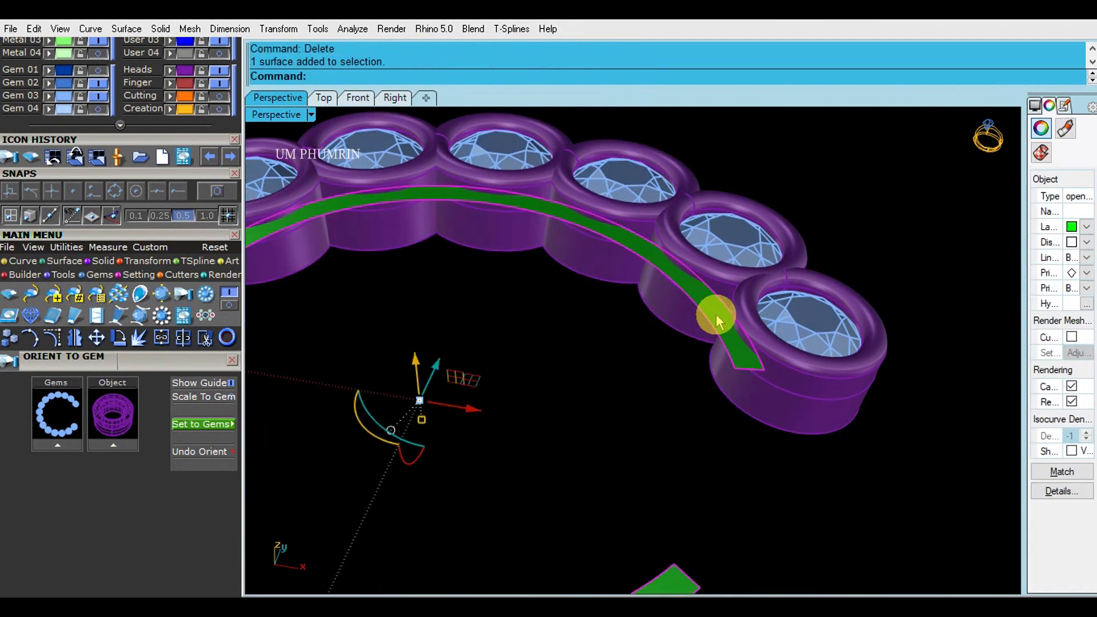
text(O2)
key(BackSpace)
text(3)
key(Return)
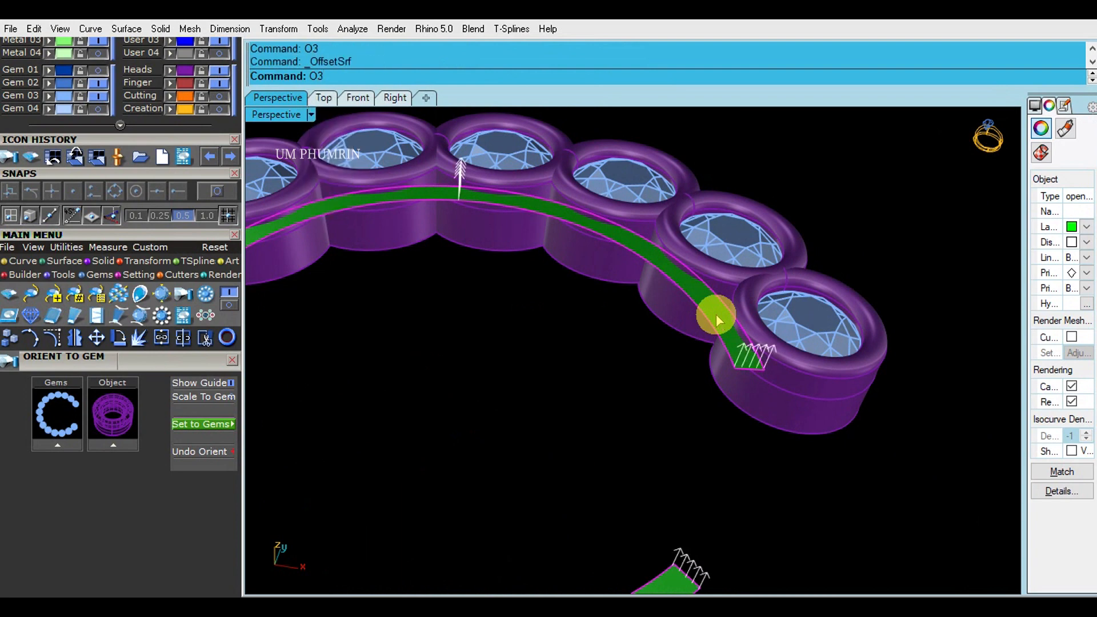
click(718, 320)
text(f)
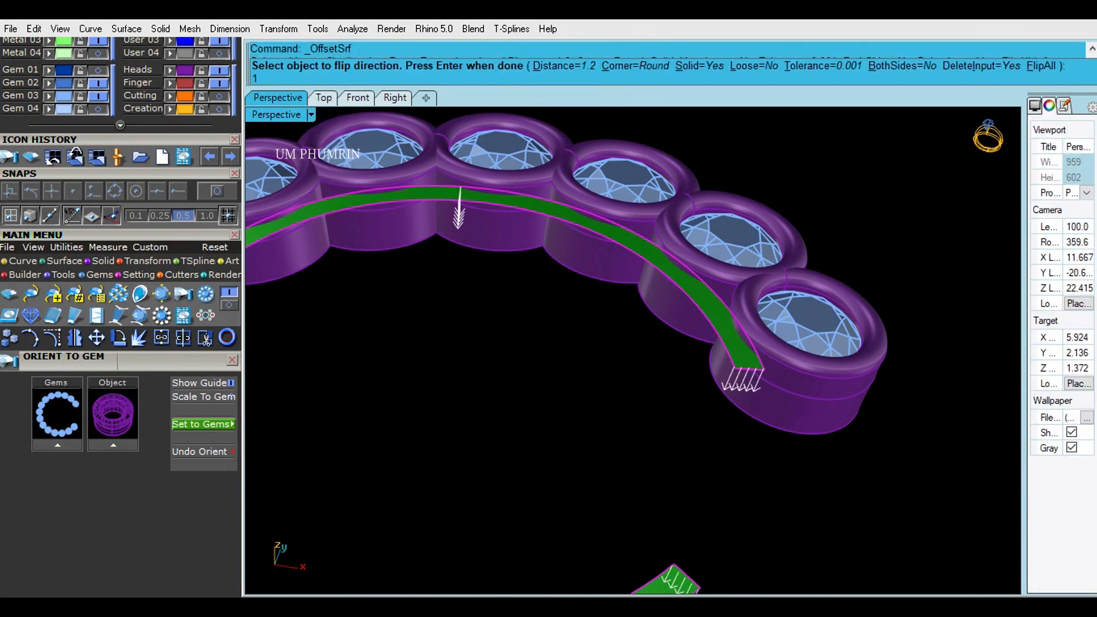
text(1)
click(717, 320)
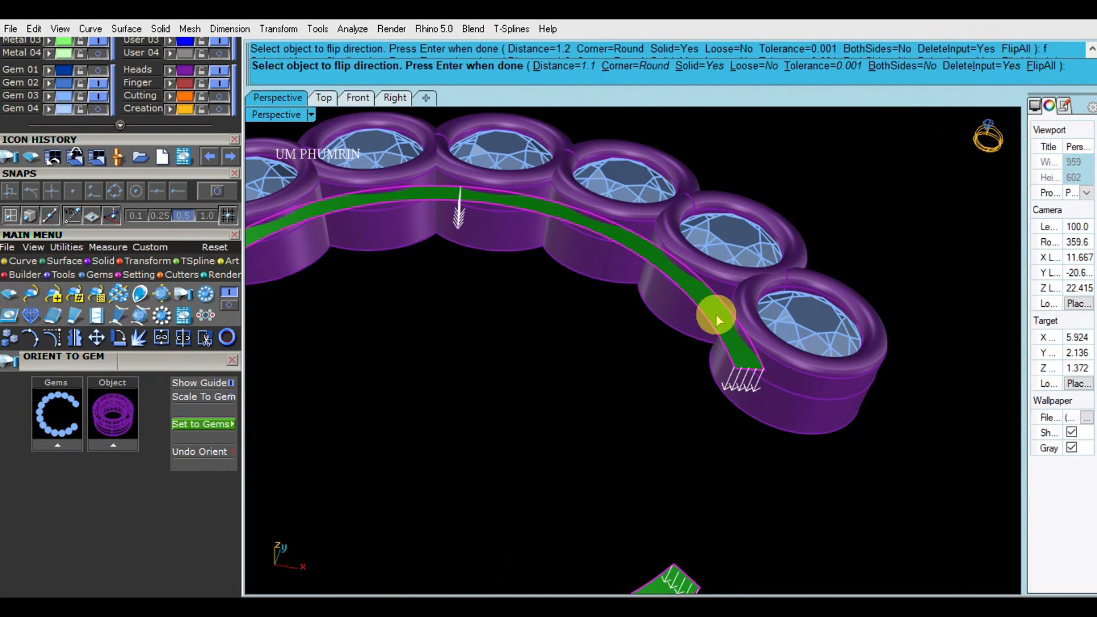
key(Return)
right_drag(717, 320, 668, 375)
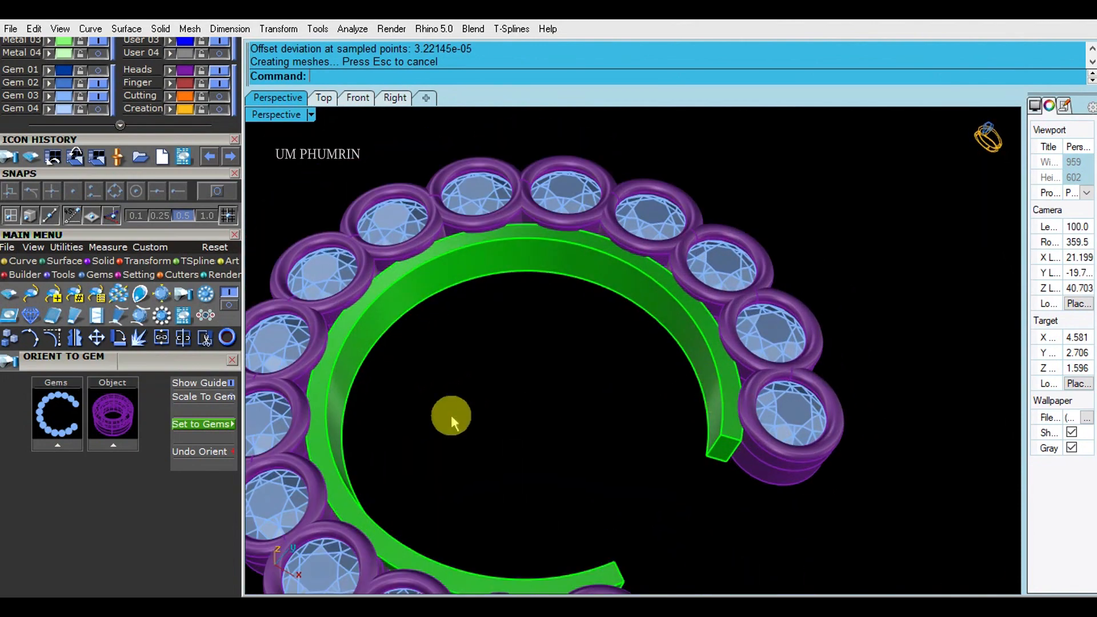
Fillet the long inner and outer edges of the green band's top face with a radius of 0.2
scroll(727, 387, up, 5)
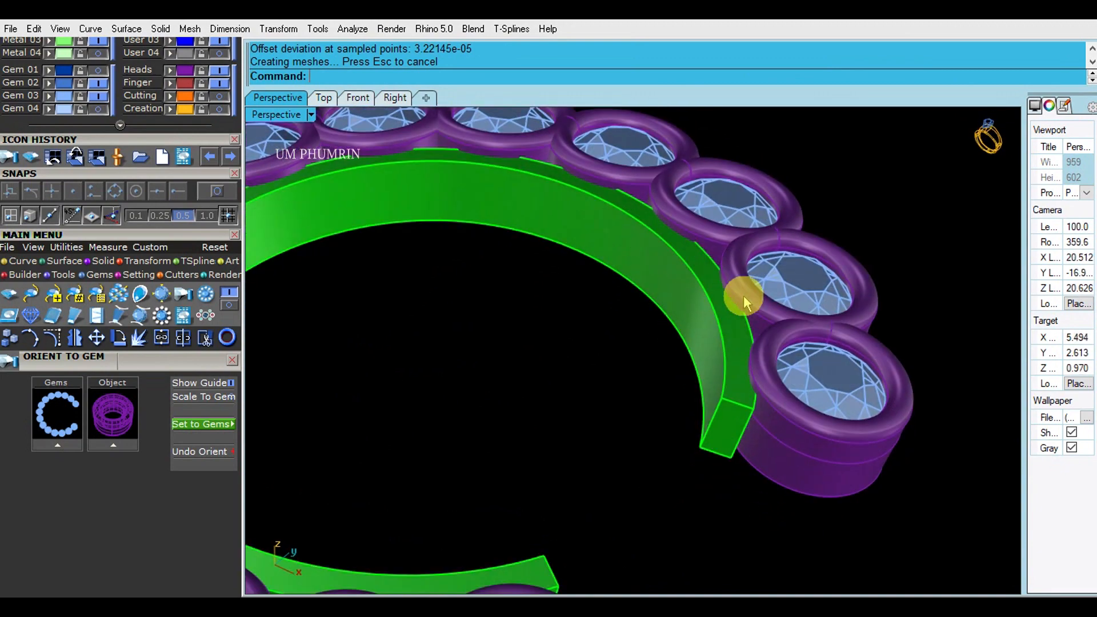
mouse_move(664, 335)
right_down()
mouse_move(727, 358)
mouse_move(750, 323)
mouse_move(747, 364)
mouse_move(755, 307)
mouse_move(803, 250)
mouse_move(857, 232)
mouse_move(808, 225)
mouse_move(827, 233)
mouse_move(784, 348)
mouse_move(818, 384)
mouse_move(787, 322)
right_up()
right_drag(820, 377, 755, 352)
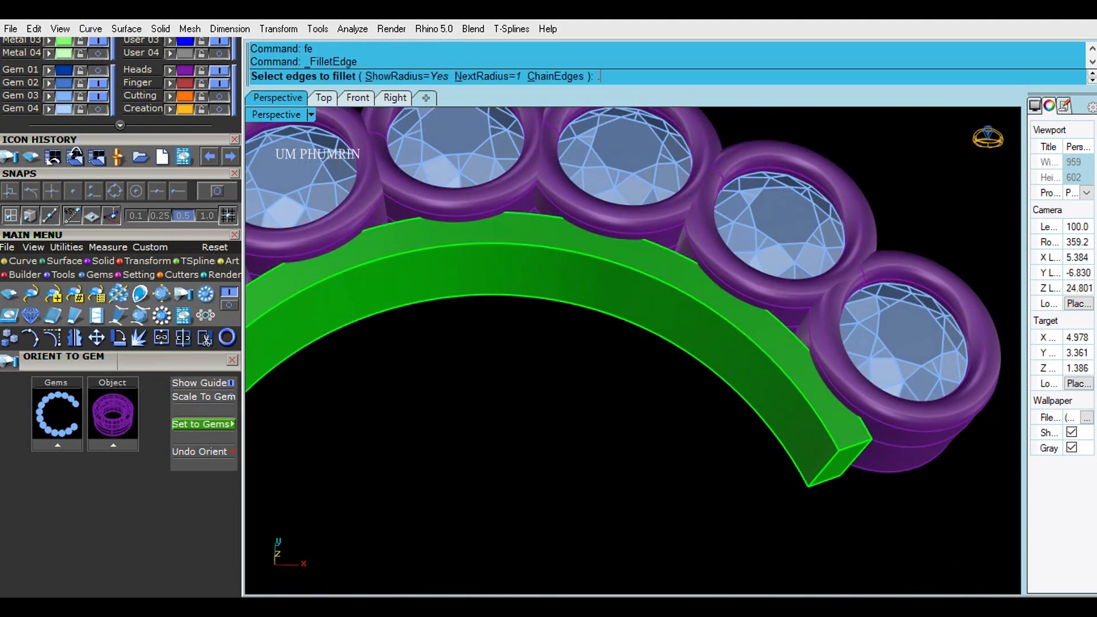
click(793, 333)
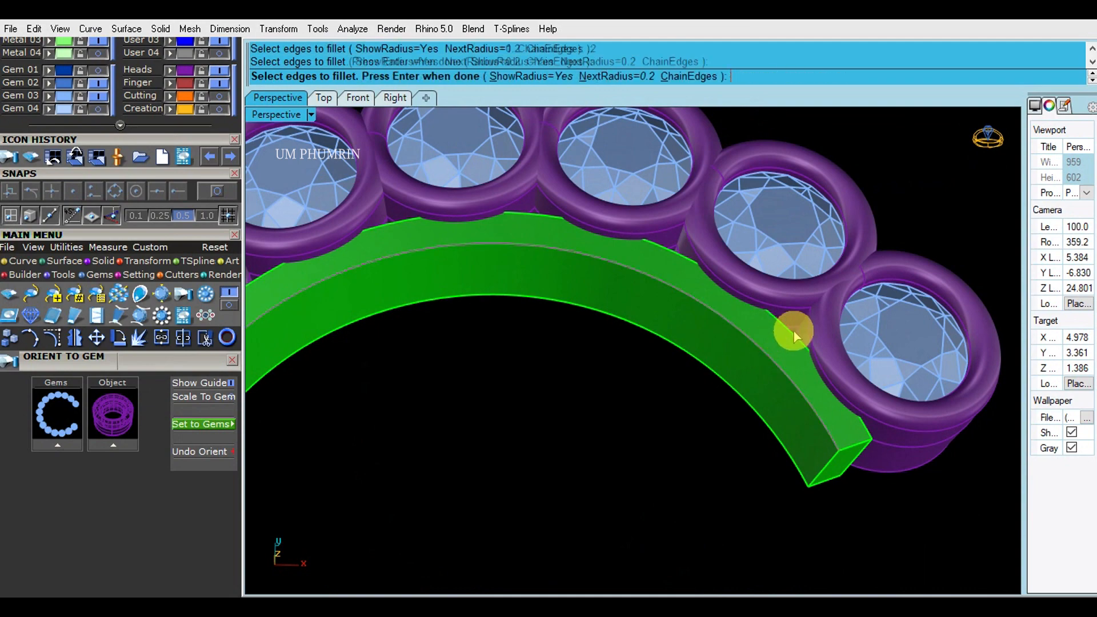
key(Return)
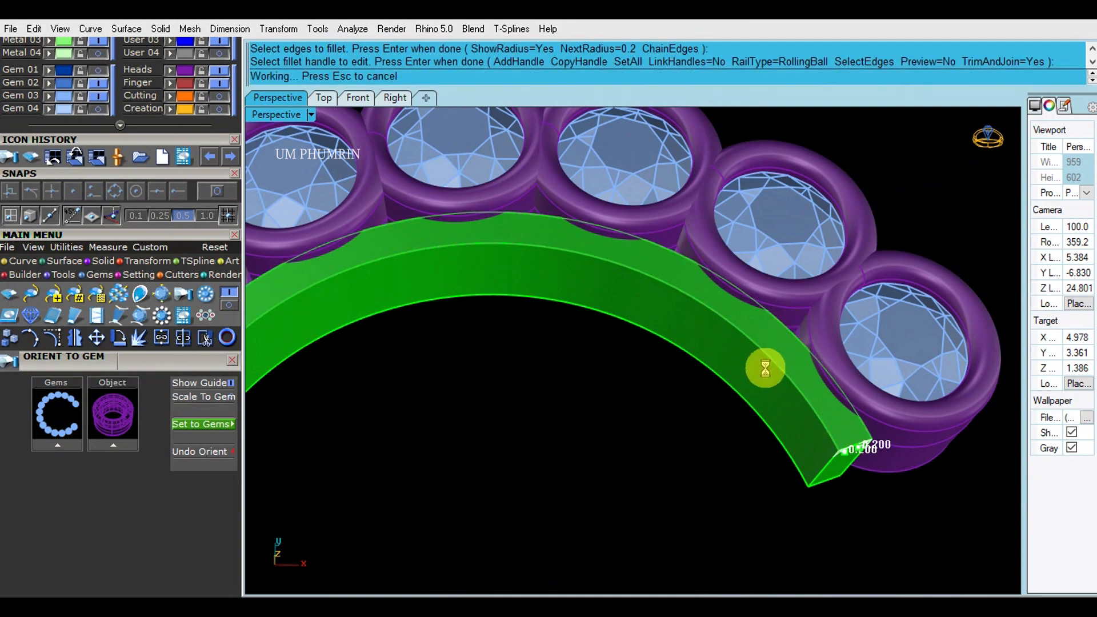
Assign the filleted green C-shaped band to the Metal 01 layer
right_drag(766, 367, 732, 315)
scroll(734, 319, down, 3)
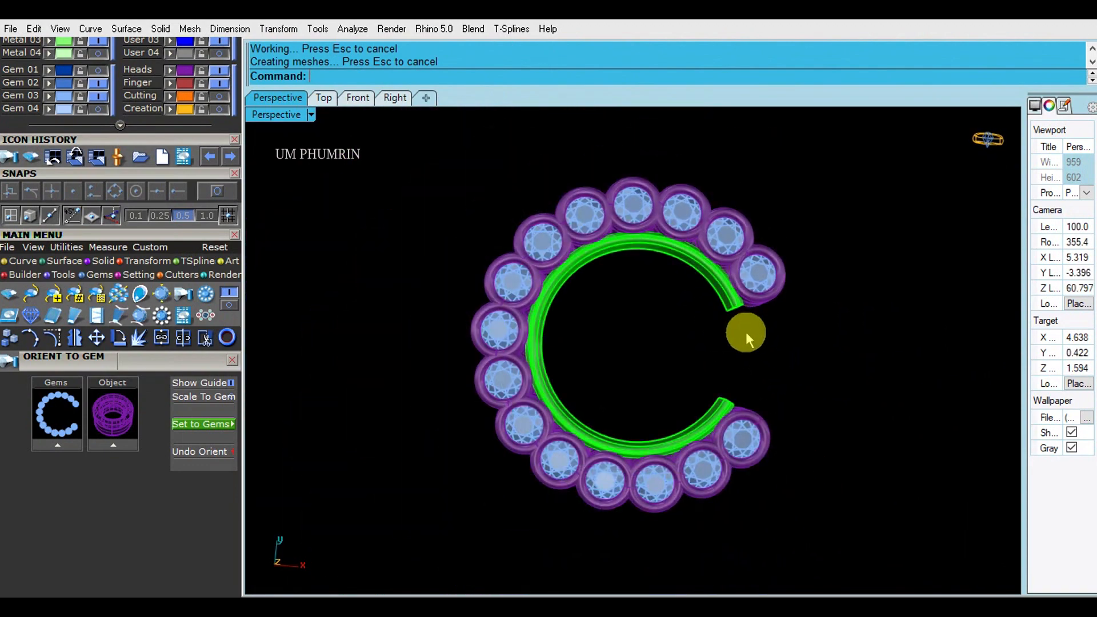
click(707, 309)
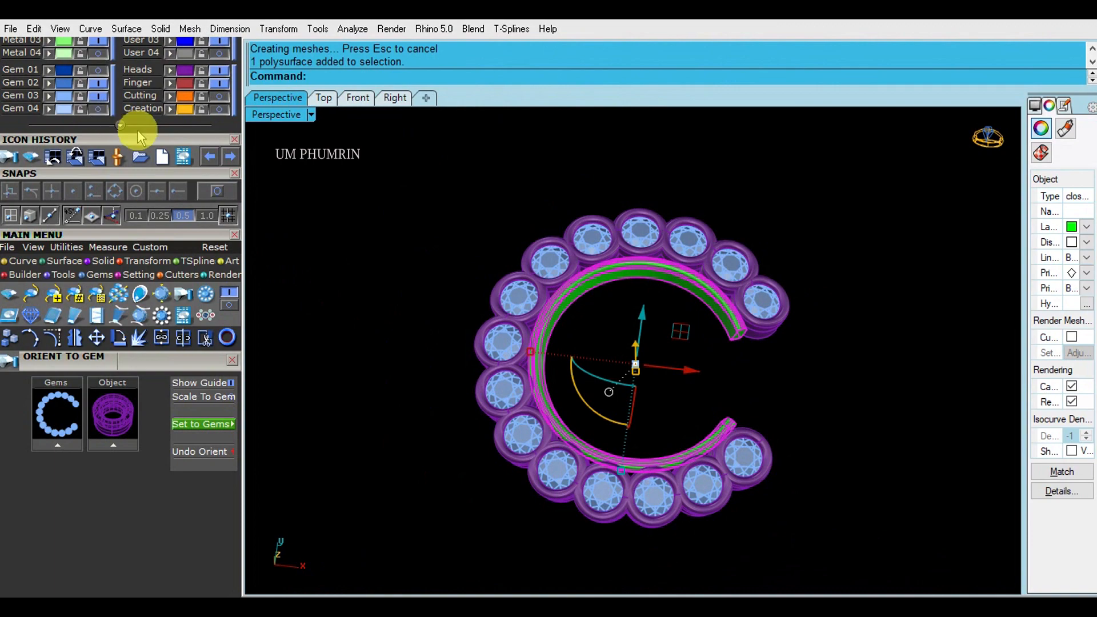
scroll(154, 260, up, 3)
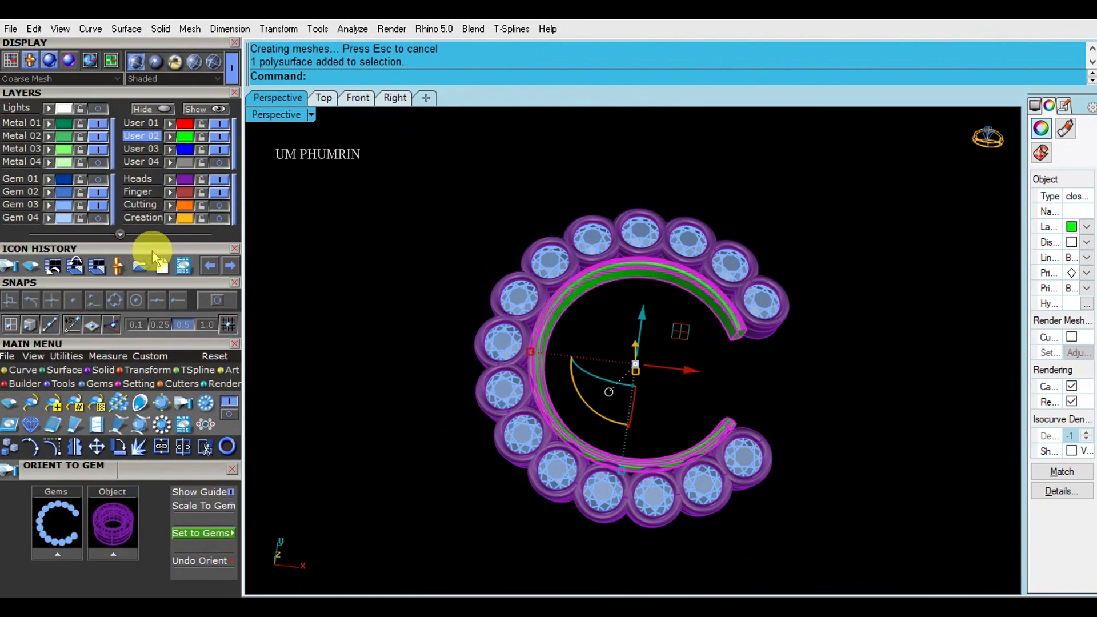
click(49, 123)
click(442, 212)
Rotate a copy of the whole C piece, including its band, bezels and gems, 180 degrees about the origin
drag(422, 200, 893, 559)
right_drag(840, 348, 831, 421)
text(M)
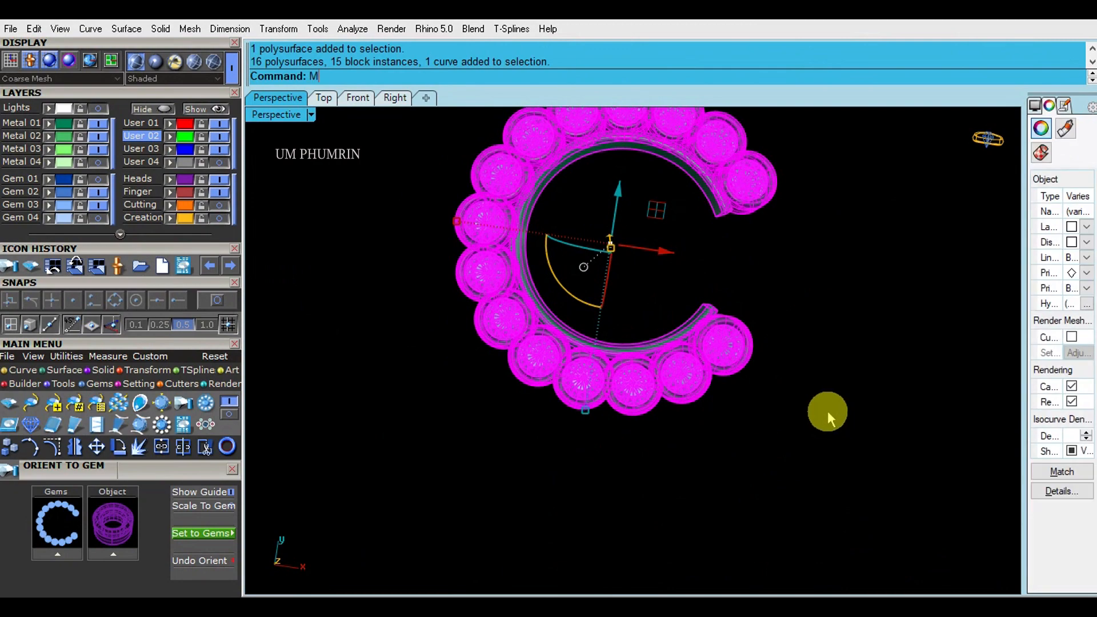
text(r)
key(Return)
text(0)
key(Return)
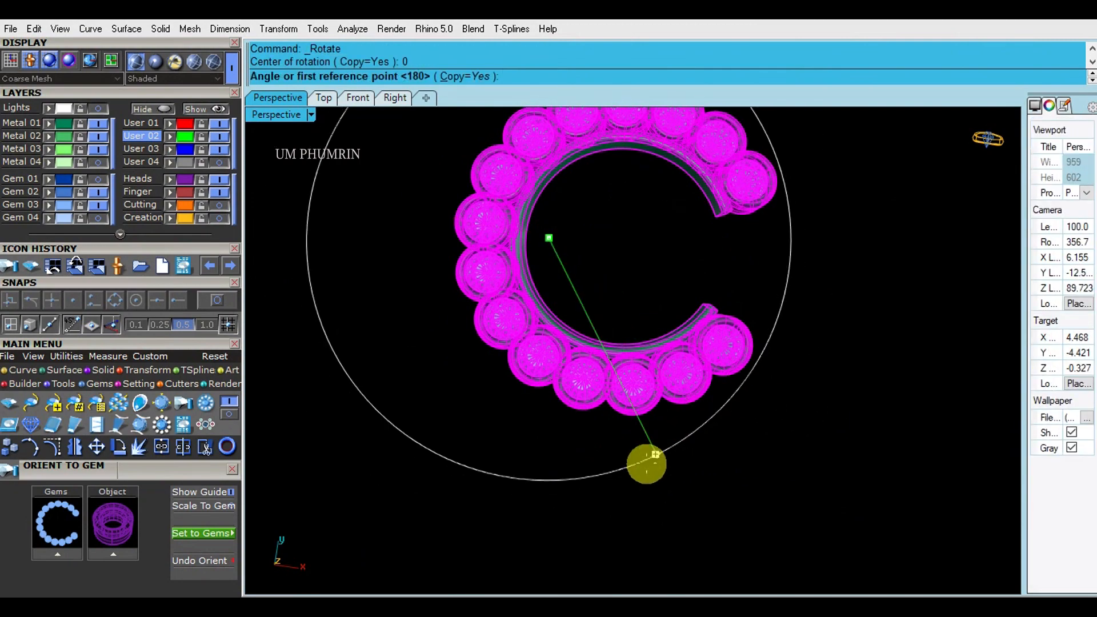
click(560, 489)
scroll(588, 478, down, 3)
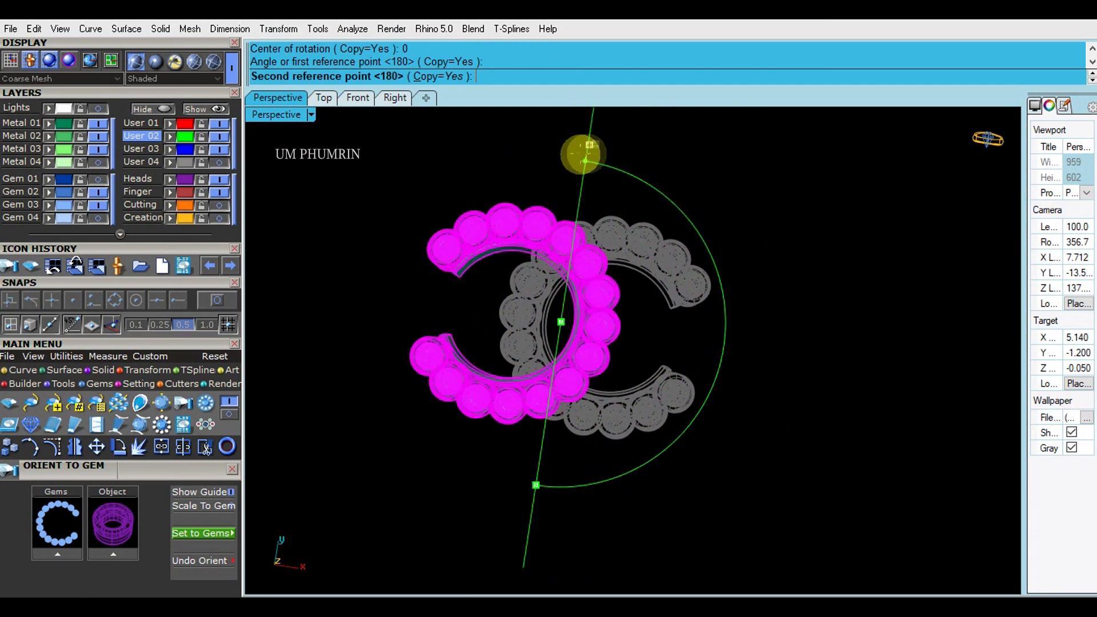
click(590, 145)
right_click(591, 153)
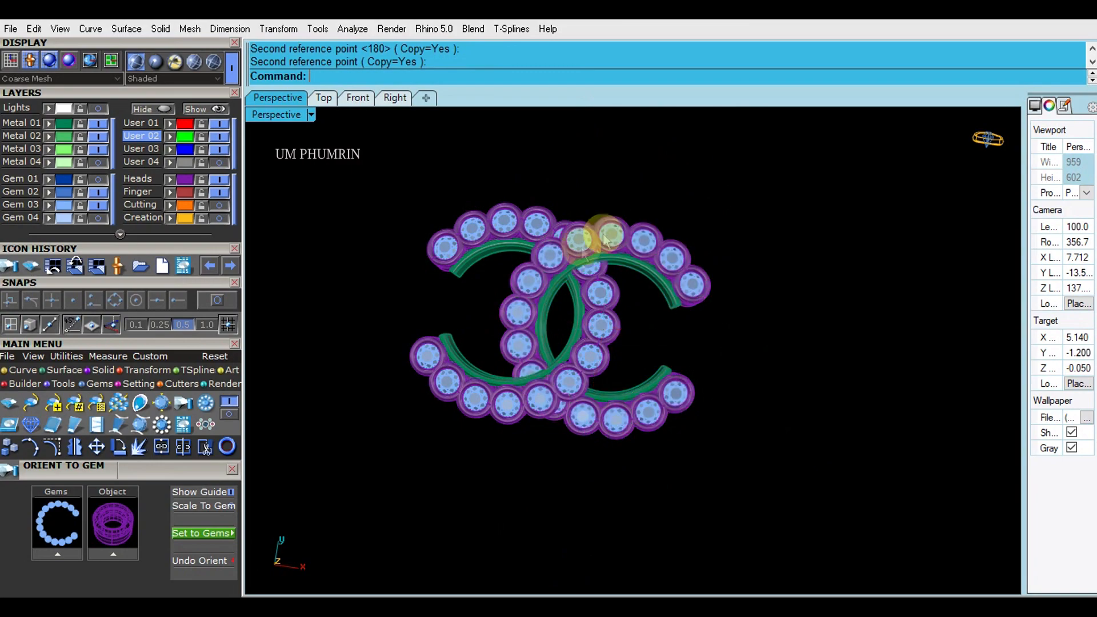
Save the file and assign all the bezels of both interlocking Cs to the Metal 01 layer
scroll(596, 239, up, 2)
shift+right_drag(637, 257, 673, 292)
right_drag(673, 292, 650, 273)
scroll(652, 277, up, 4)
right_drag(646, 316, 763, 356)
mouse_move(762, 356)
shift+right_down()
mouse_move(743, 377)
mouse_move(737, 493)
mouse_move(706, 311)
mouse_move(737, 375)
mouse_move(735, 238)
mouse_move(740, 269)
mouse_move(749, 228)
mouse_move(734, 351)
mouse_move(744, 392)
mouse_move(763, 370)
shift+right_up()
scroll(740, 384, down, 3)
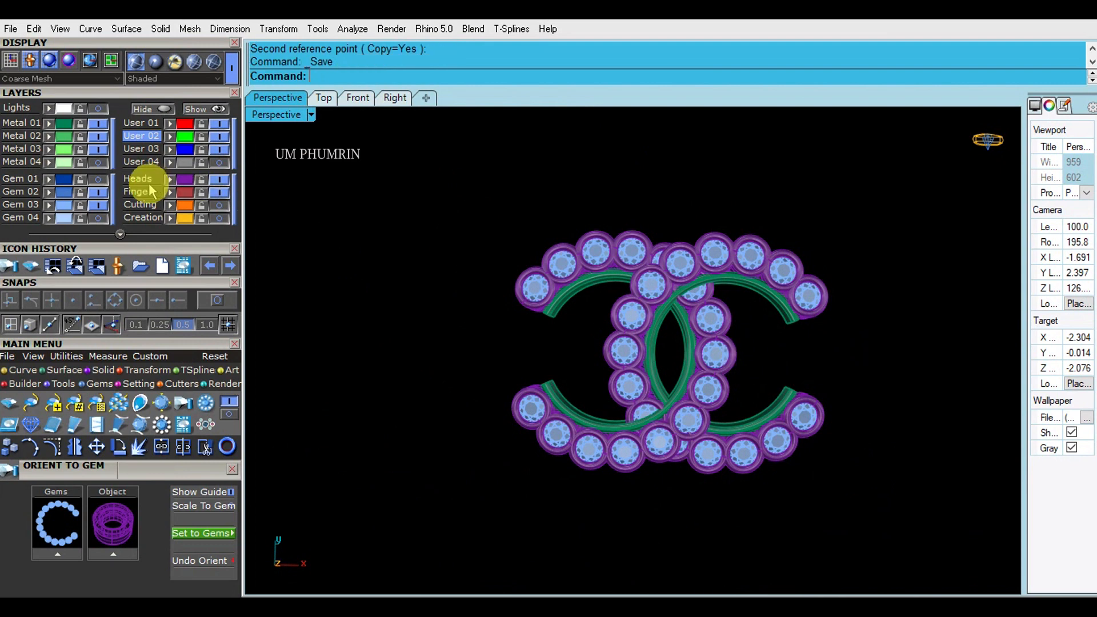
click(50, 123)
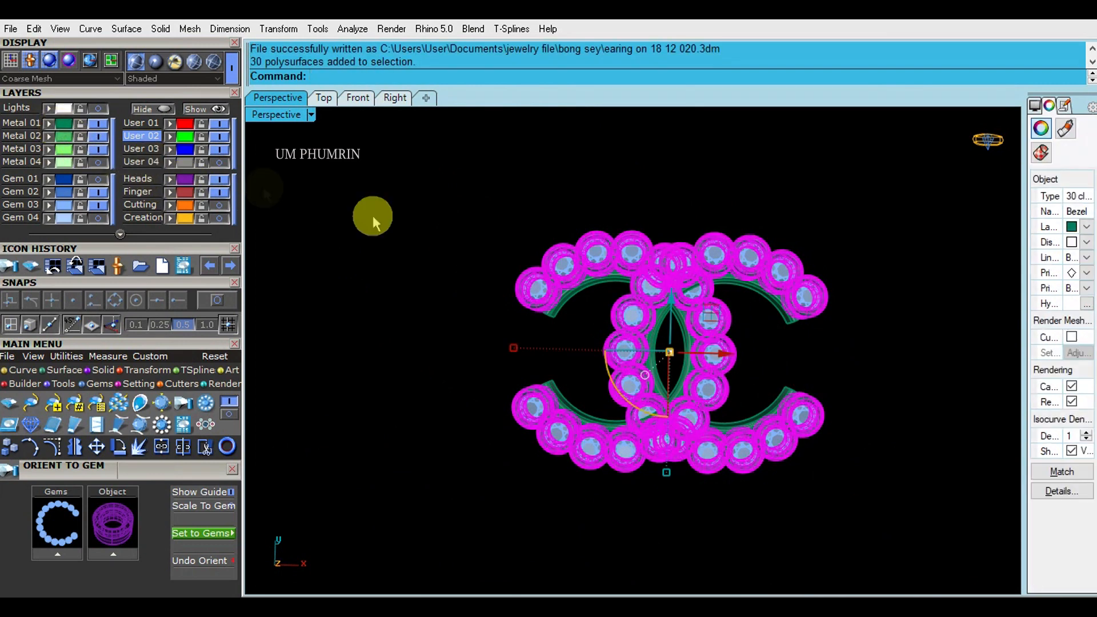
click(864, 397)
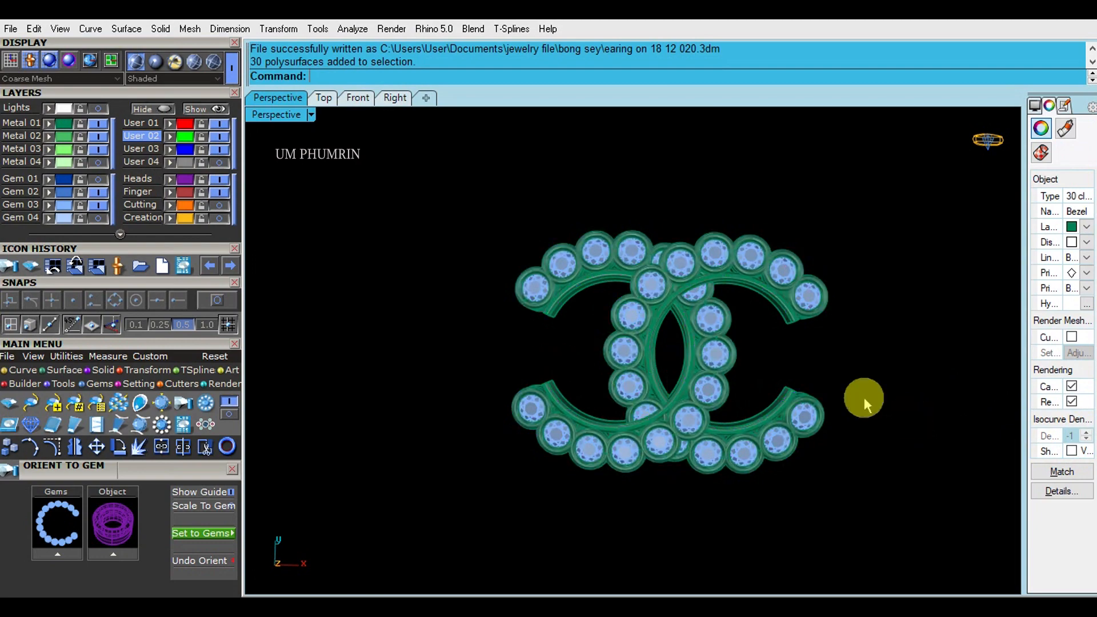
In the Top view, place an aligned dimension across the width of the central opening between the two overlapping bands
right_drag(824, 358, 763, 309)
scroll(627, 272, up, 2)
right_drag(651, 275, 642, 311)
scroll(643, 311, up, 2)
click(326, 98)
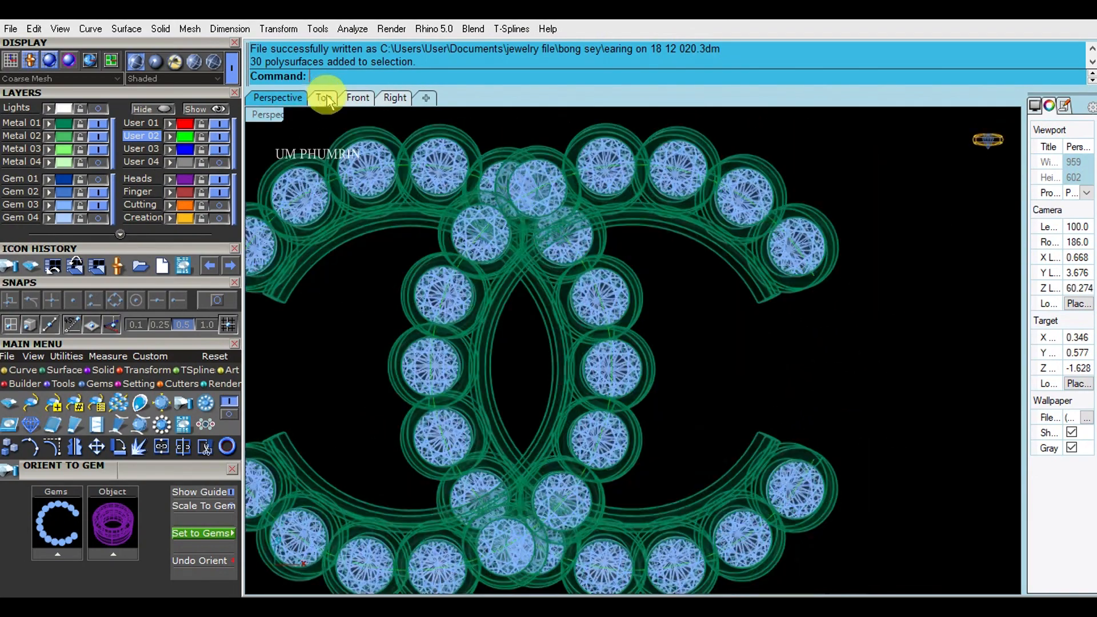
text(da)
key(Return)
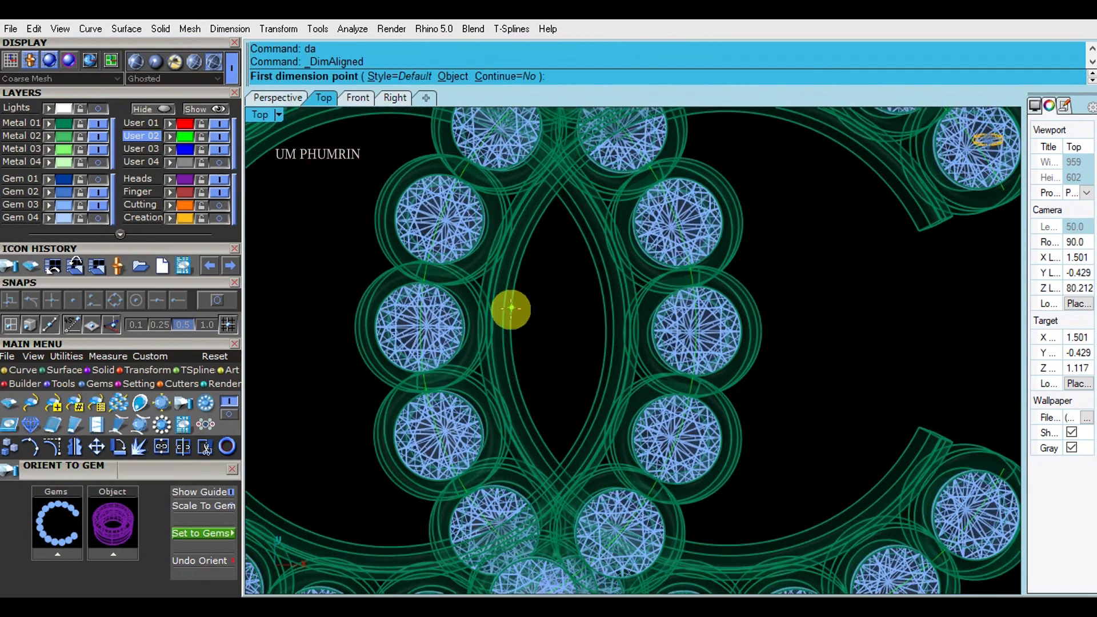
click(510, 327)
click(606, 325)
click(605, 316)
scroll(640, 337, down, 5)
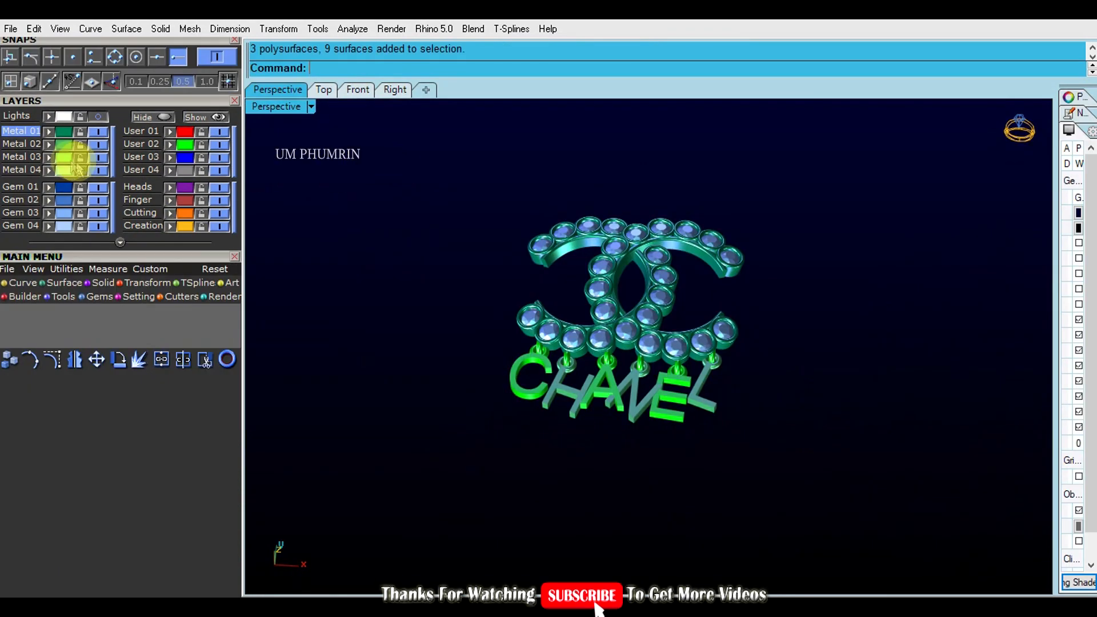
Inspect the finished interlocking-C piece and its hanging CHANEL letters from several angles
click(374, 238)
right_drag(375, 238, 352, 309)
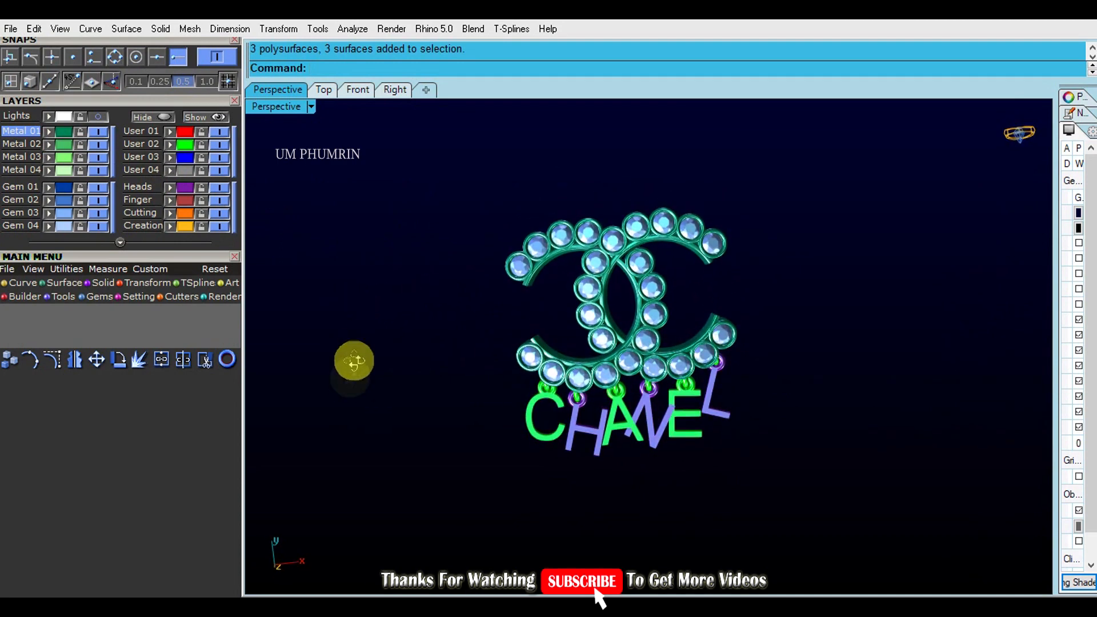
right_drag(298, 267, 316, 318)
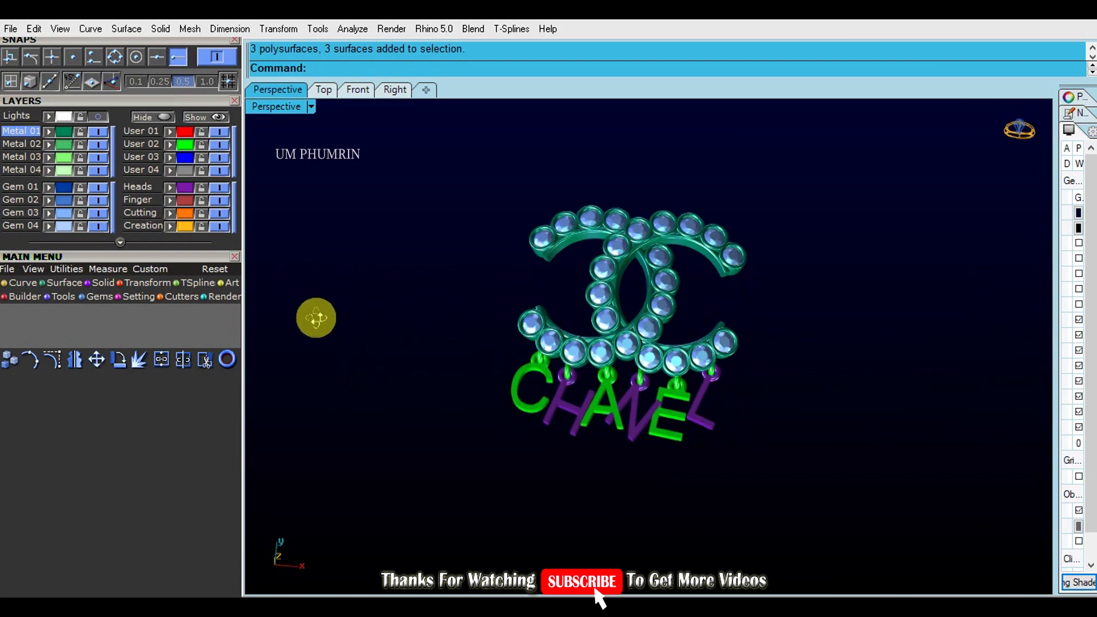
right_drag(410, 412, 379, 420)
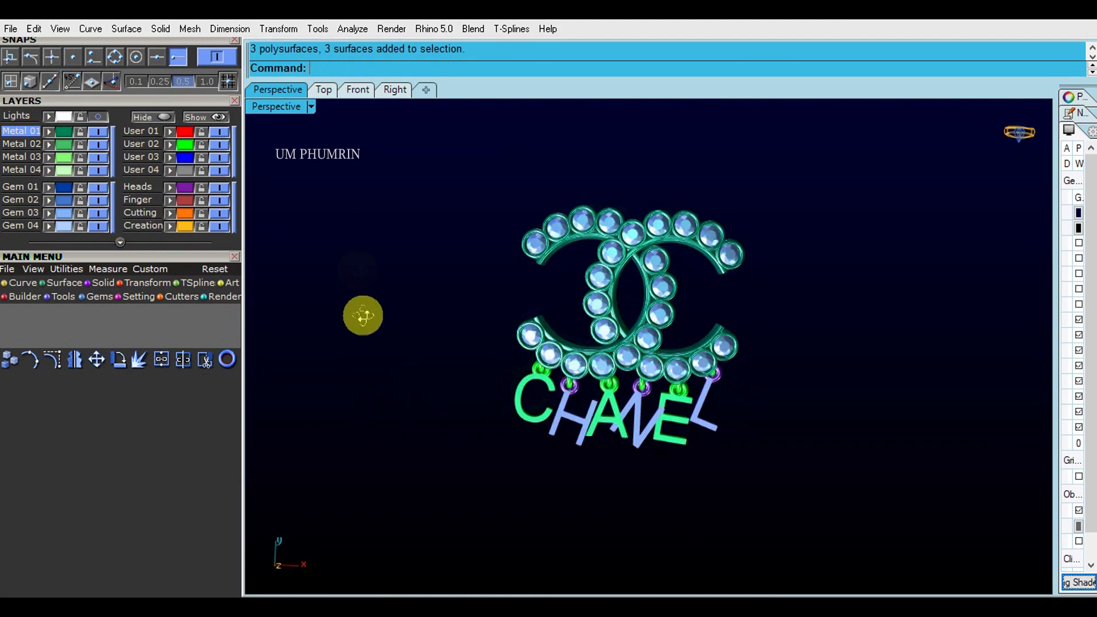
right_drag(378, 341, 391, 383)
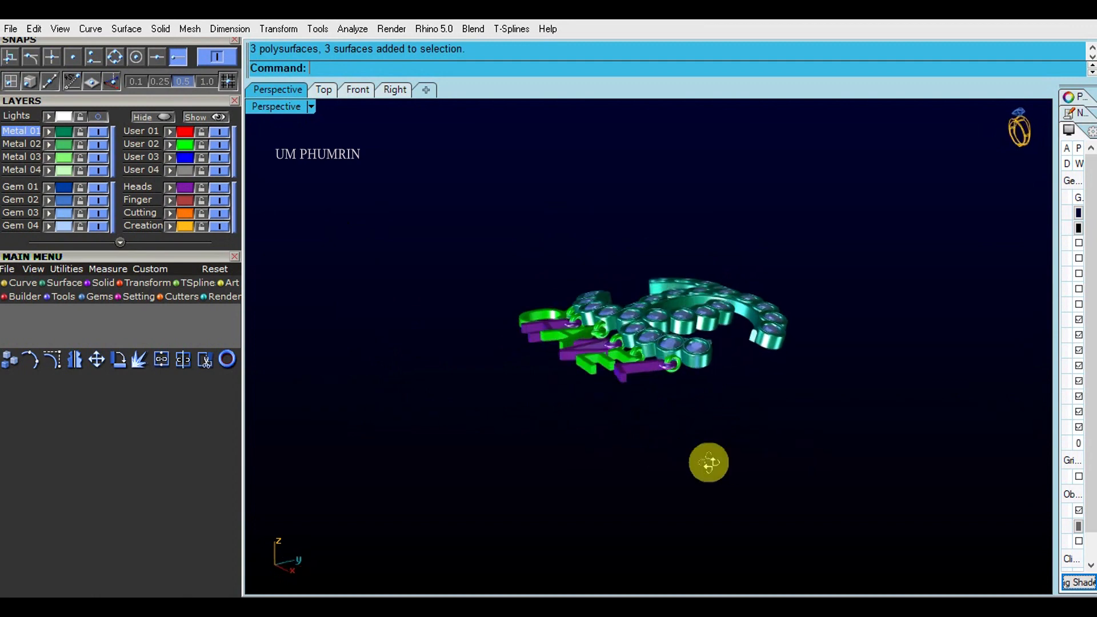
right_drag(417, 326, 865, 452)
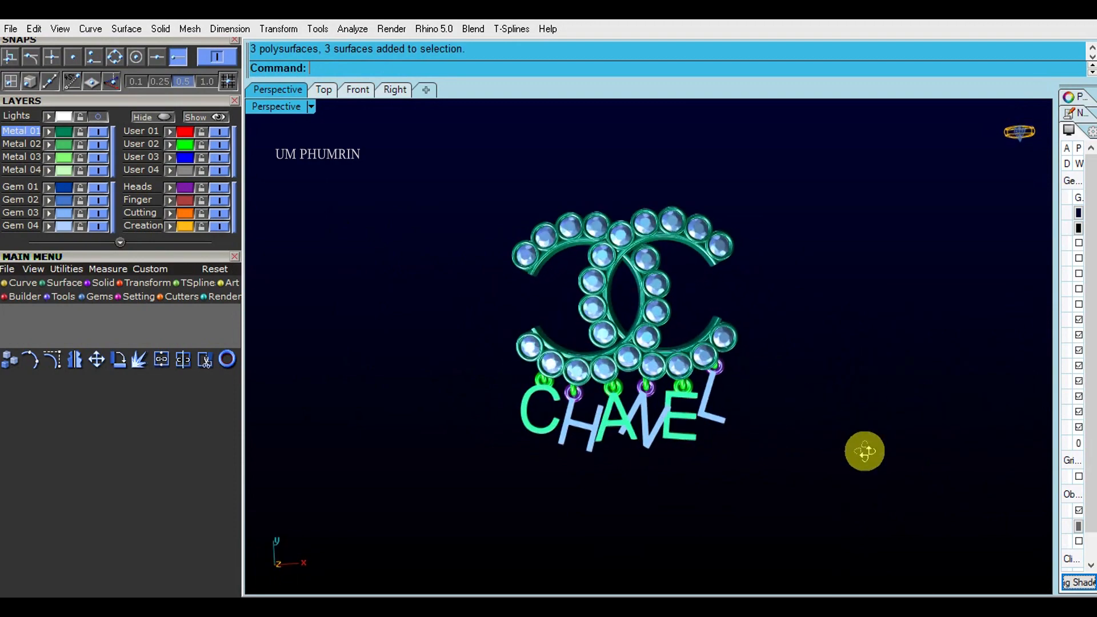